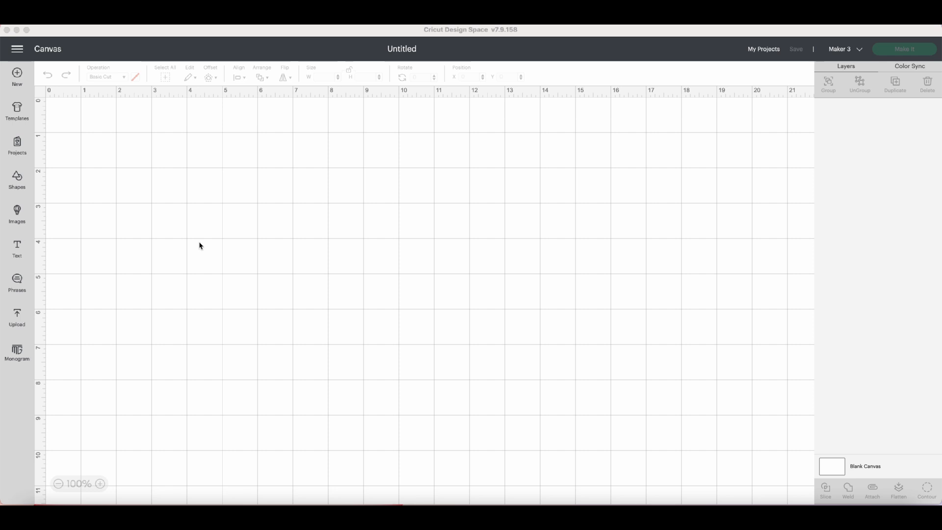
Add a square to the canvas at 11 by 11 inches and colour it light grey.
left_click(17, 177)
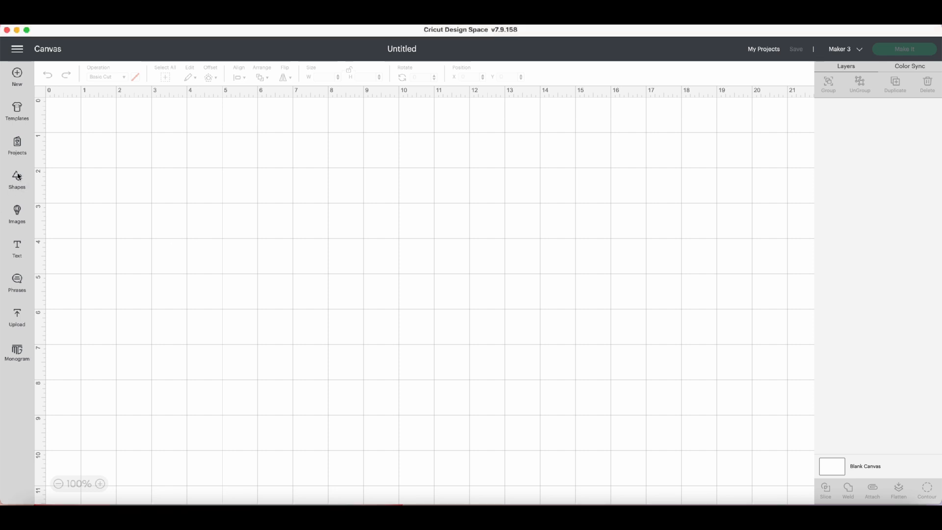
left_click(19, 183)
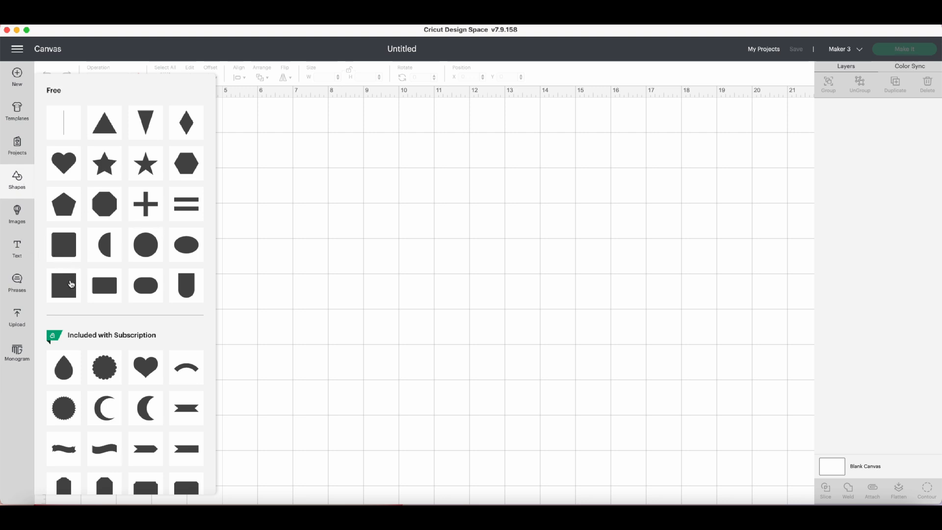
left_click(71, 284)
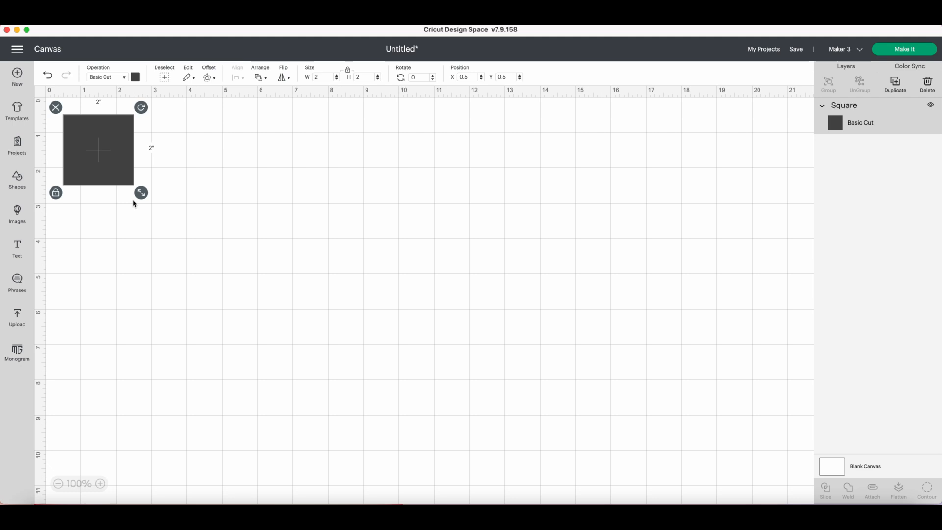
left_click_drag(140, 193, 461, 365)
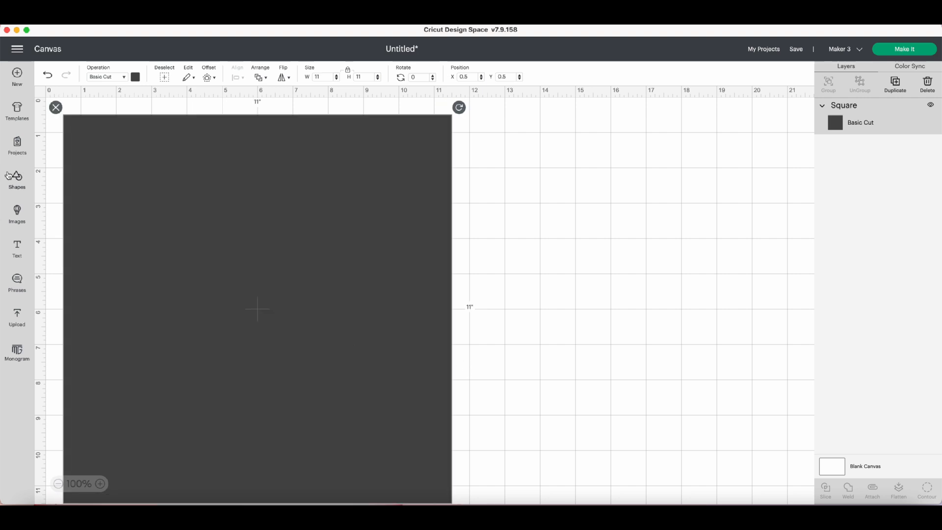
left_click(135, 77)
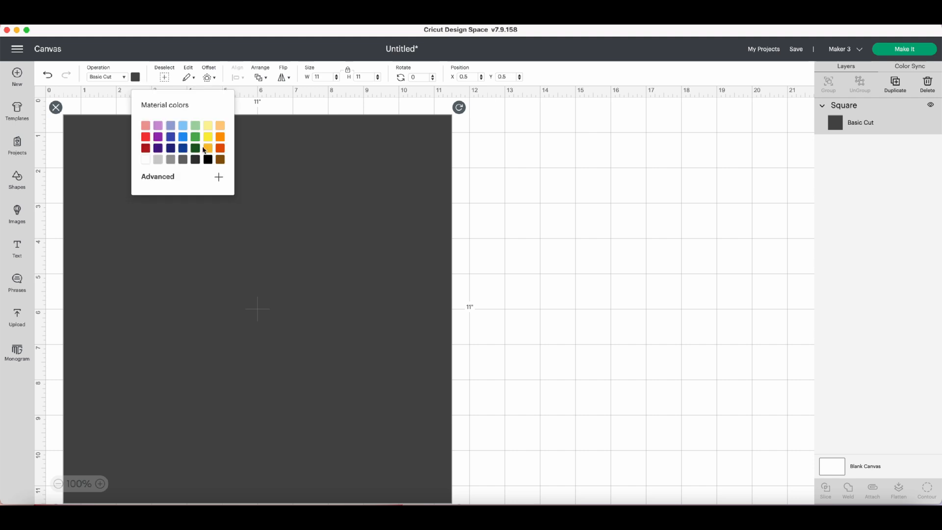
left_click(159, 160)
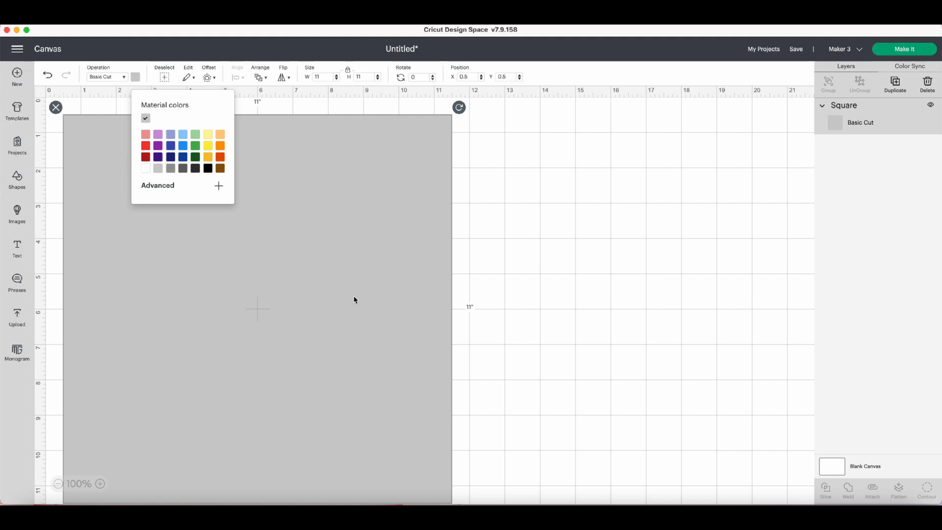
Add a text object reading "it is" over the grey square.
left_click(17, 249)
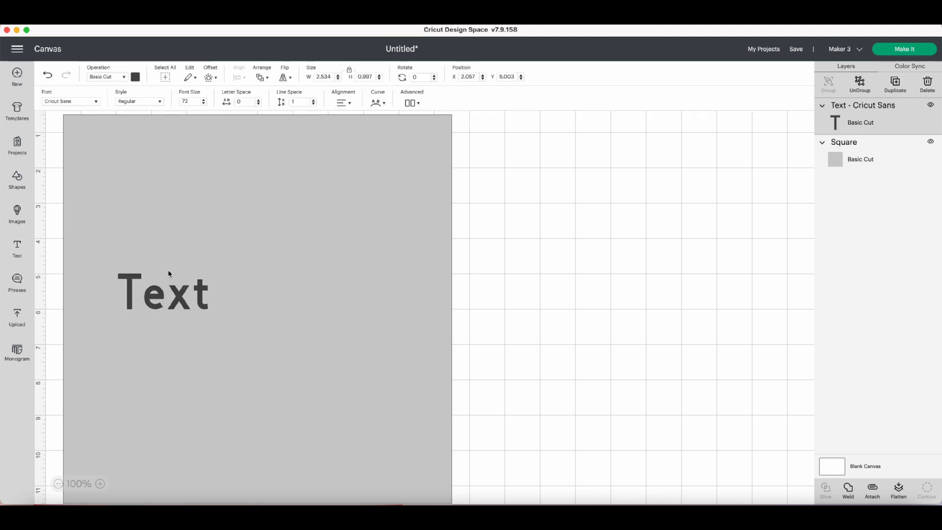
double_click(179, 308)
left_click(208, 304)
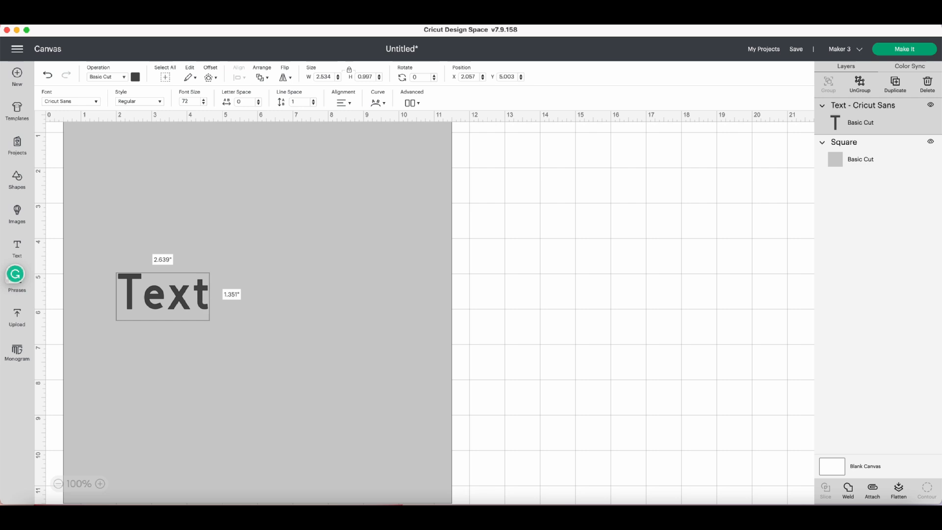
key("BackSpace")
key("BackSpace")
key("BackSpace")
key("BackSpace")
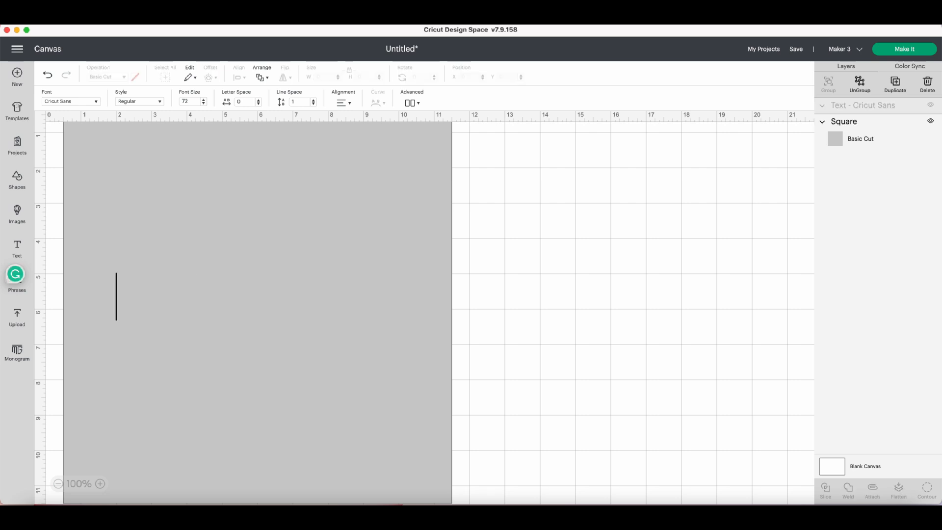
type("it")
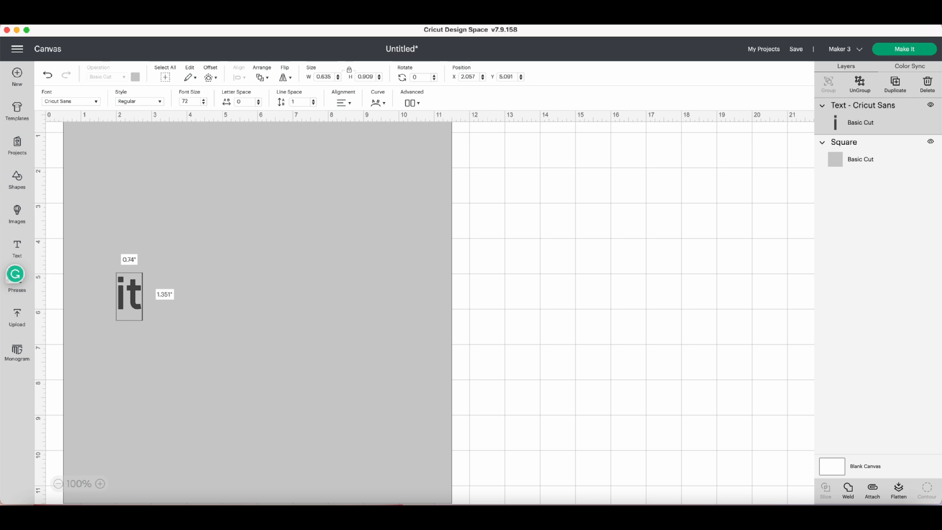
type(" is")
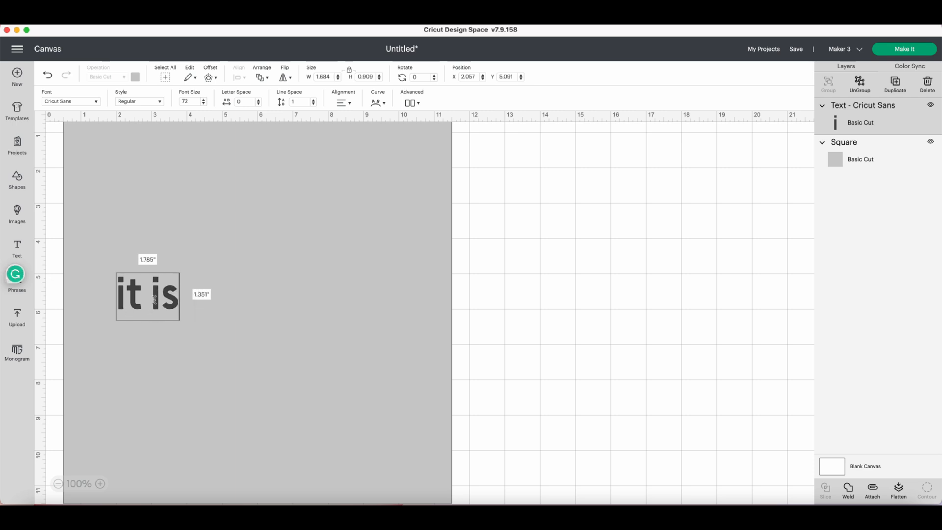
left_click(303, 348)
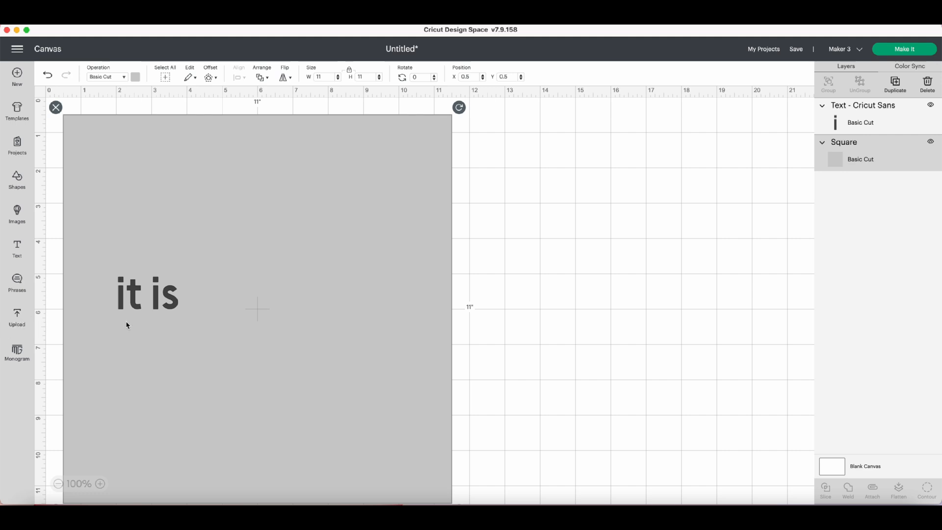
Add a second, separate text object reading "What".
left_click(18, 249)
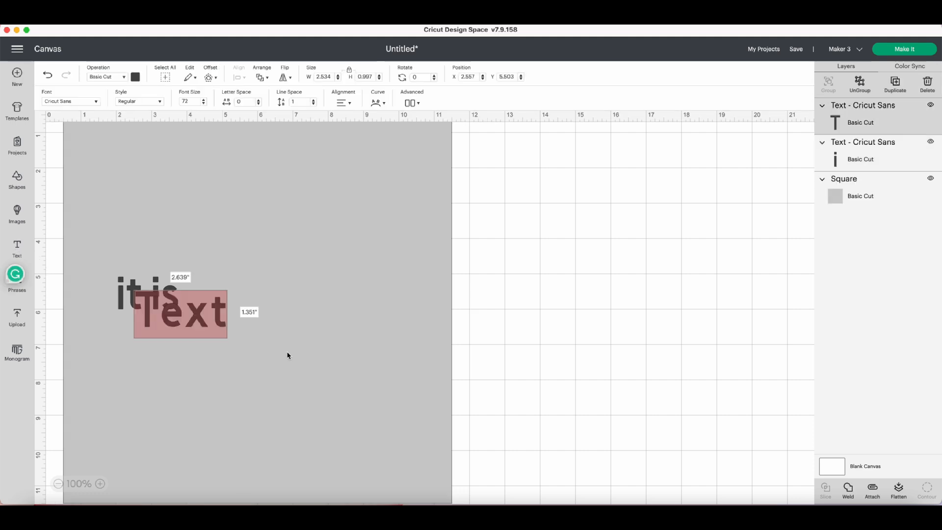
key("BackSpace")
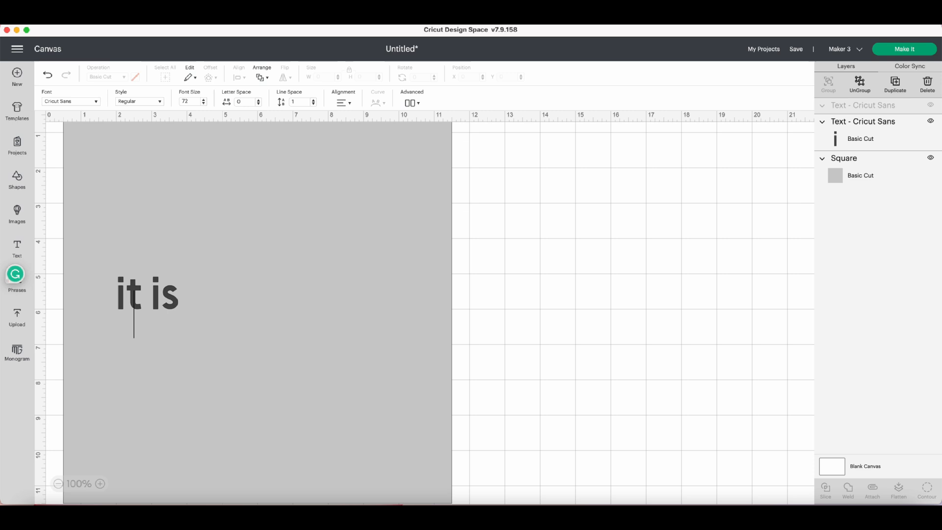
type("Wh")
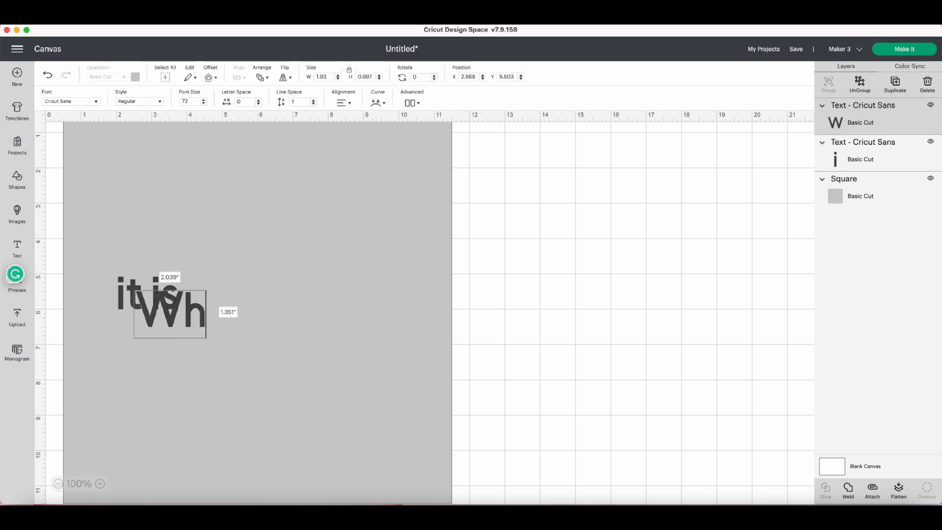
type("at")
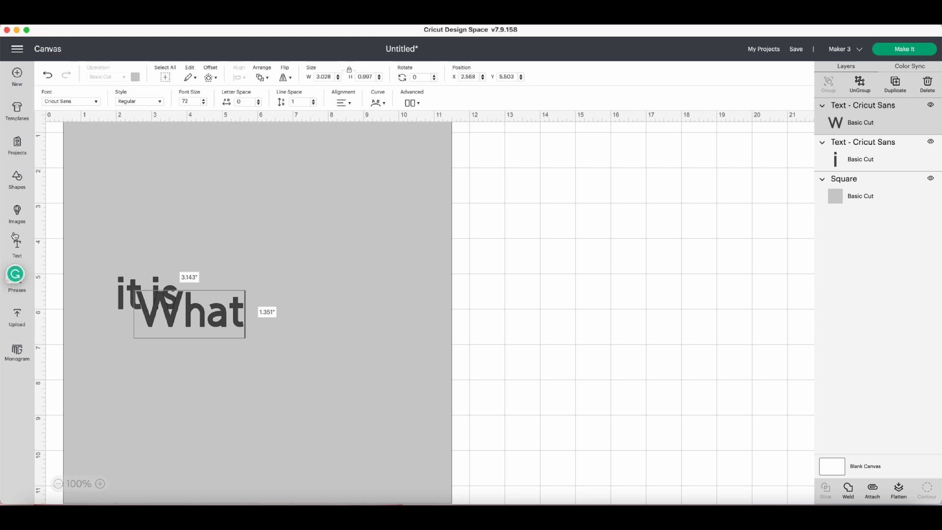
left_click(224, 318)
left_click(238, 312)
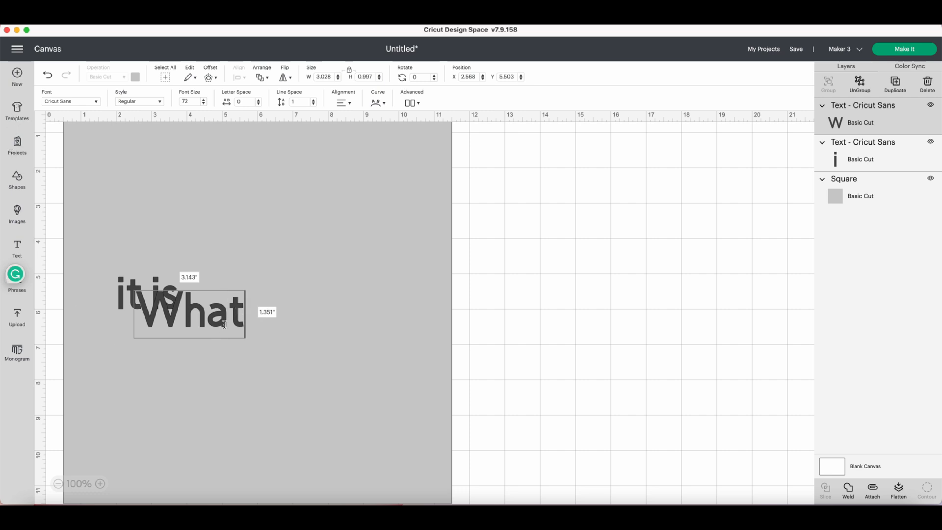
left_click(17, 253)
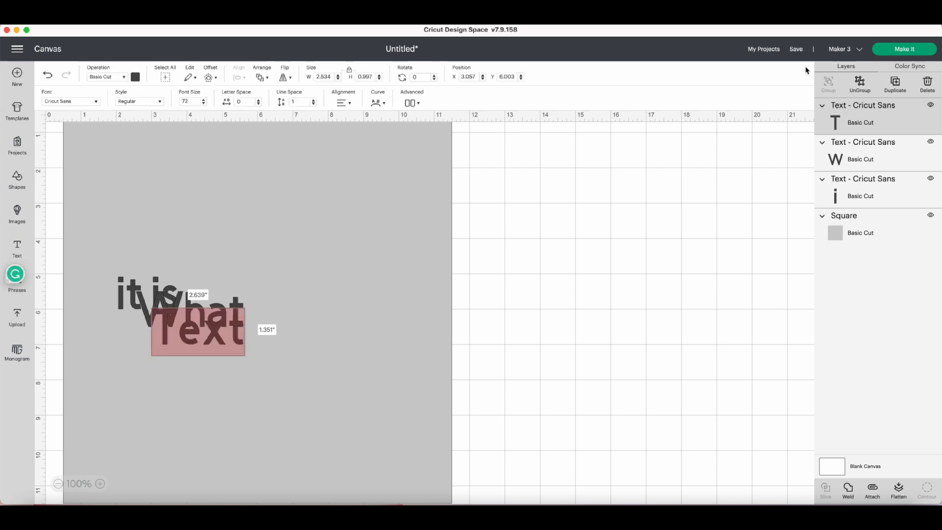
left_click(848, 120)
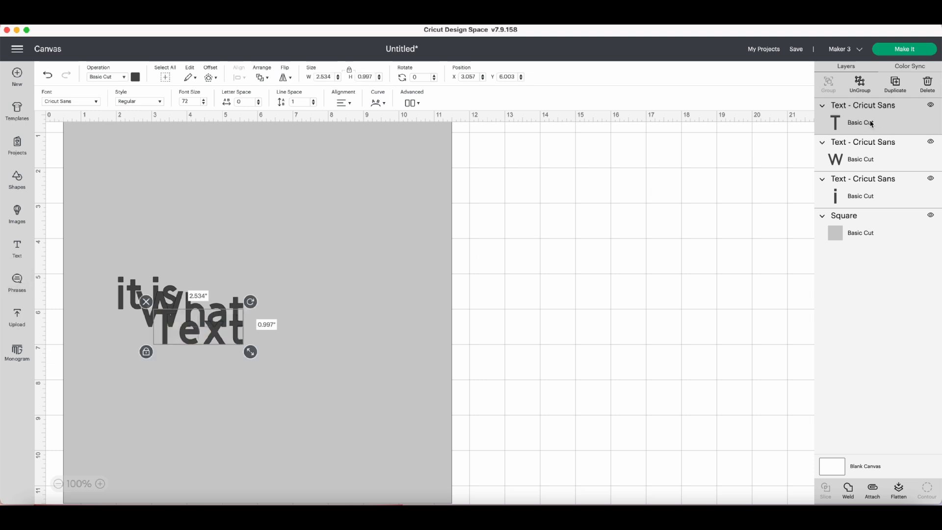
key("Delete")
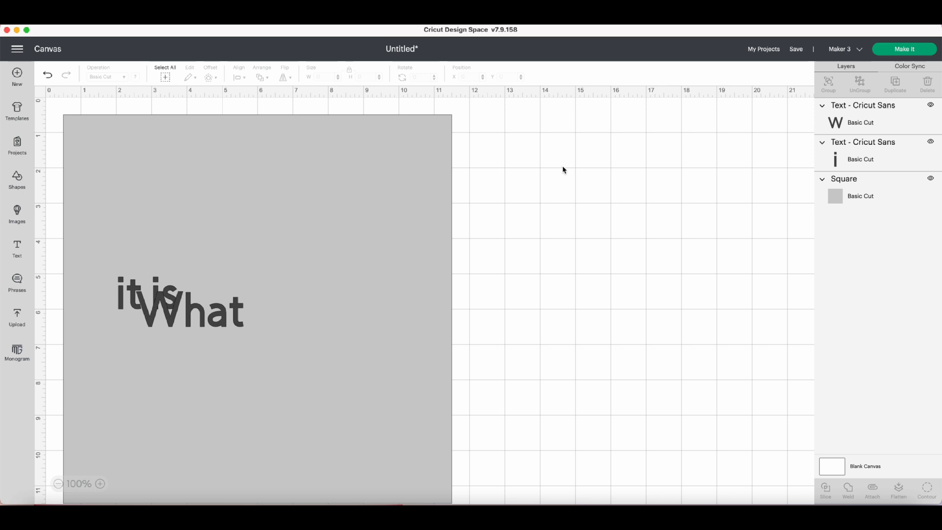
Move "What" clear of "it is" to its right, and set "it is" in the system font Bee Hearts without the kerned-only filter.
left_click_drag(223, 312, 302, 313)
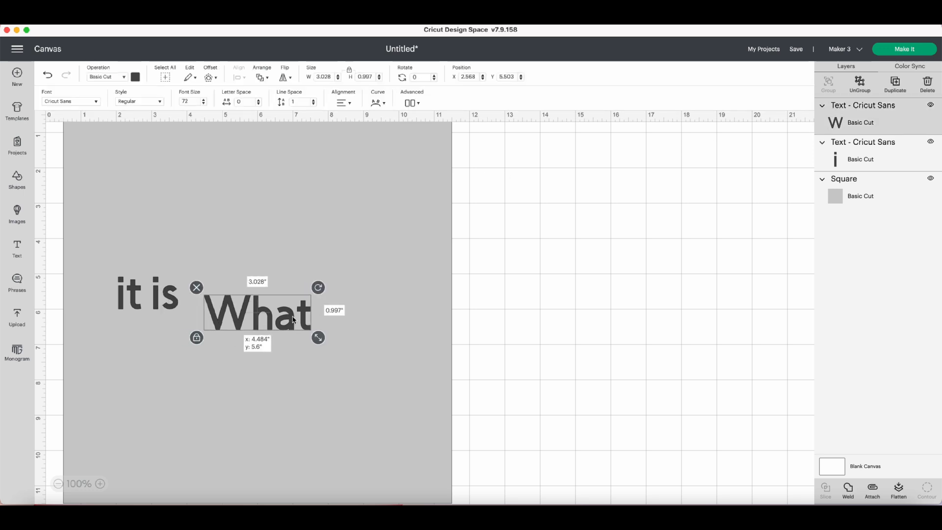
left_click(177, 303)
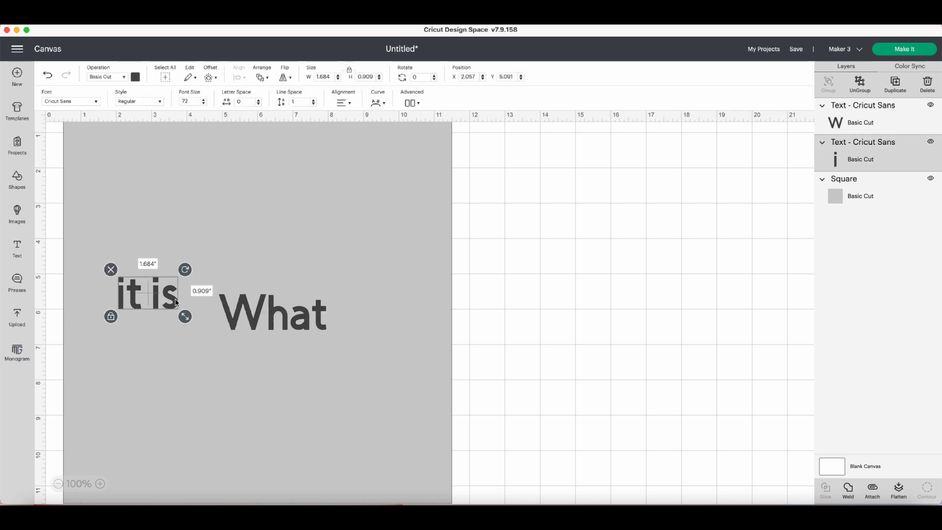
left_click(98, 102)
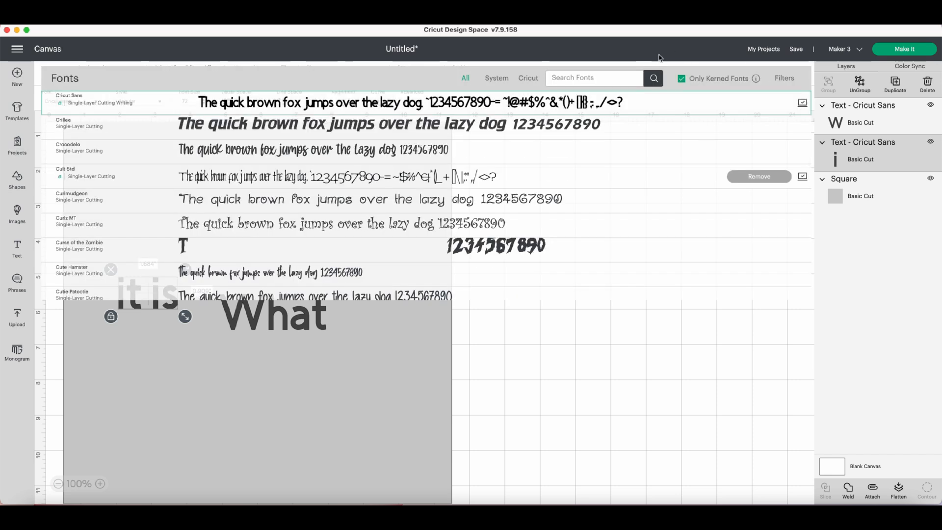
left_click(496, 78)
left_click(687, 80)
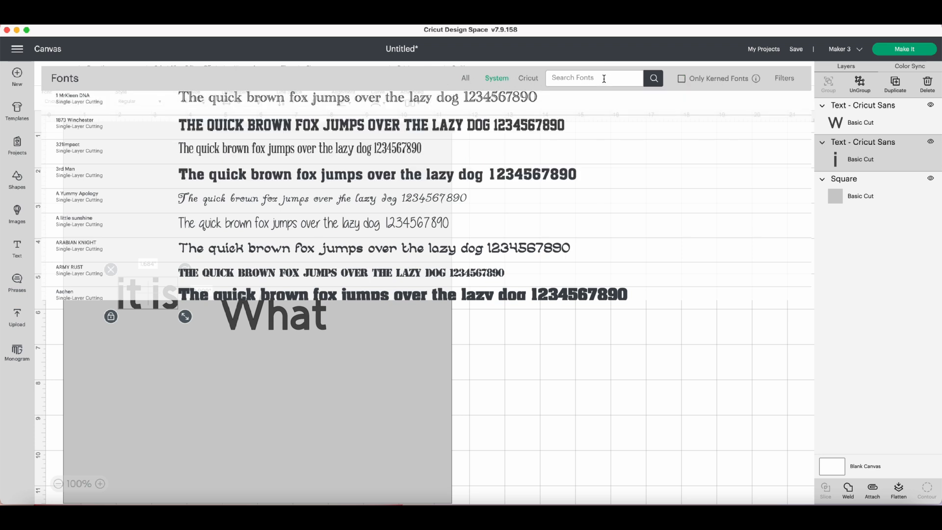
type("bee")
key("Return")
left_click(79, 106)
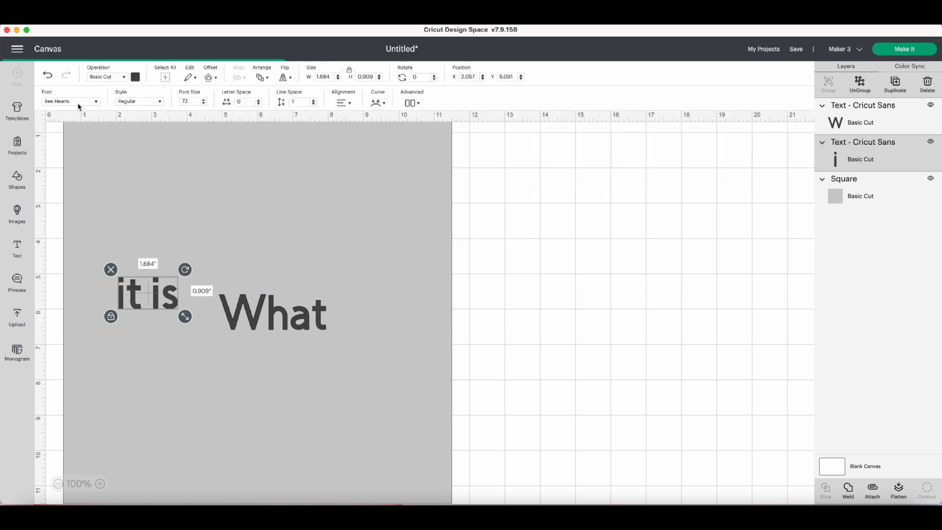
Change the font of the "What" text to Funkydori in the Bold style.
left_click(254, 324)
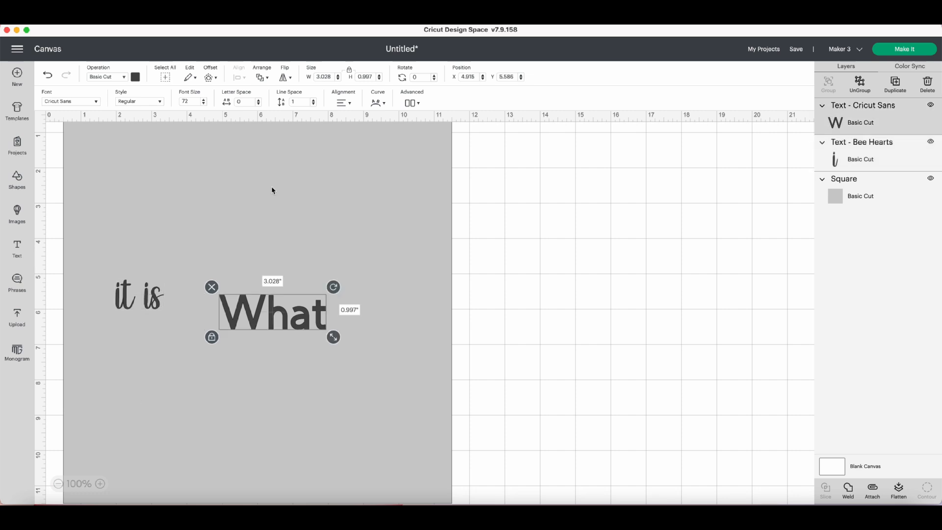
left_click(98, 105)
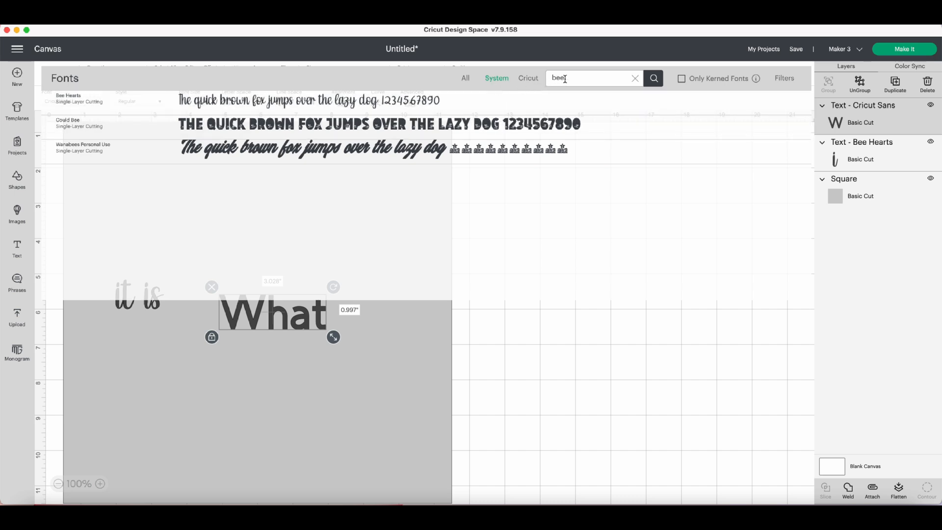
key("super+a")
type("f")
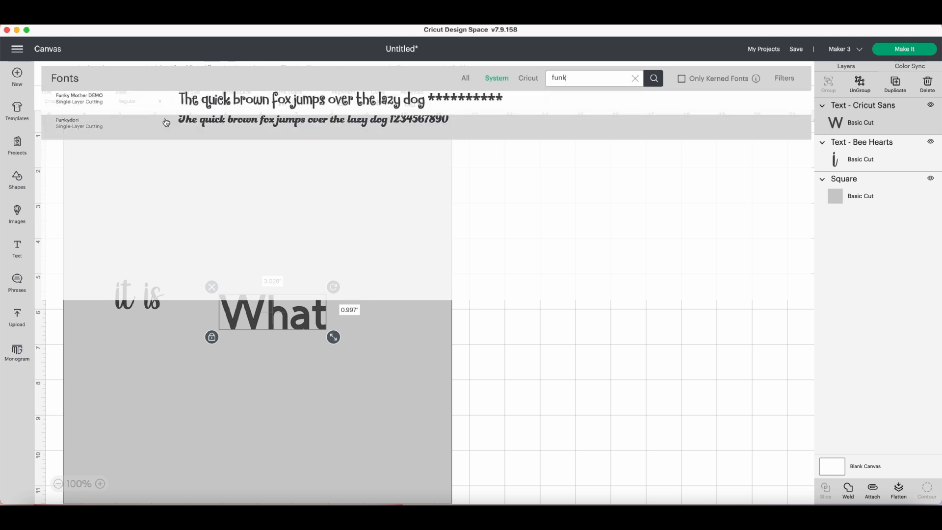
left_click(168, 120)
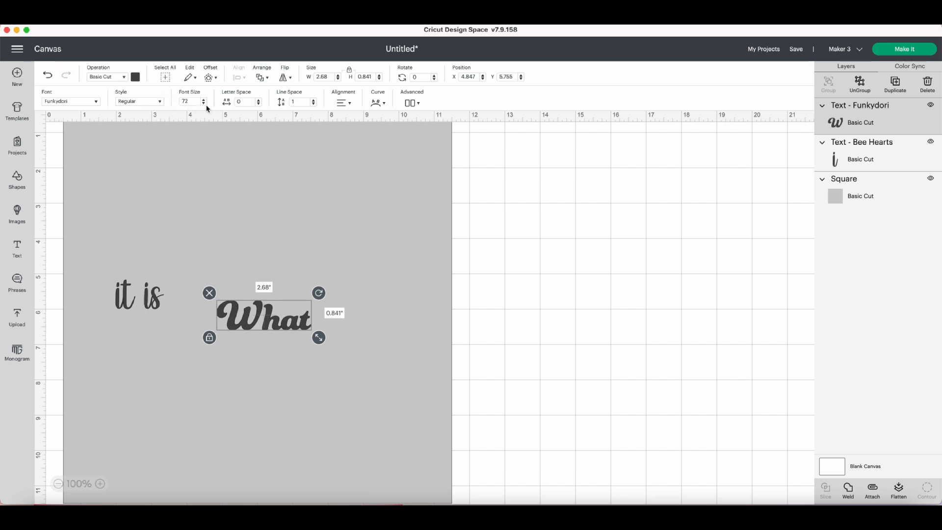
left_click(162, 105)
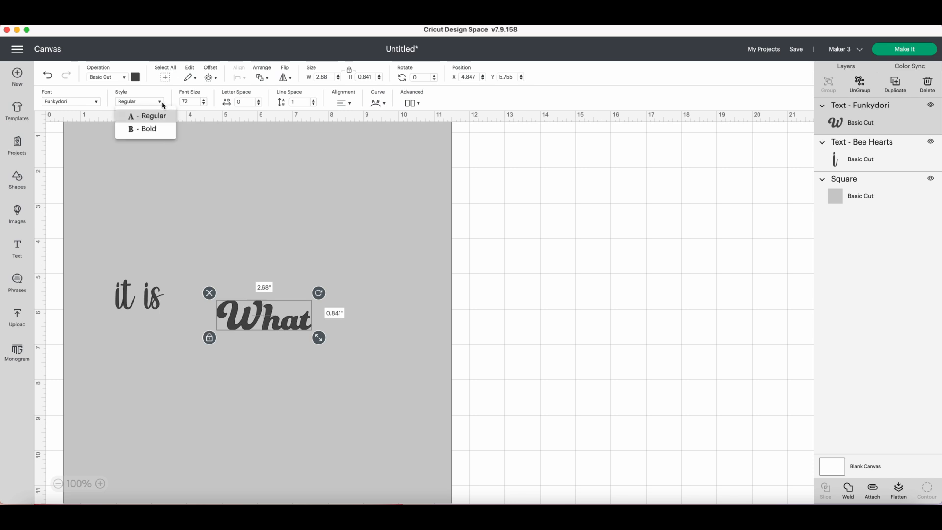
left_click(147, 127)
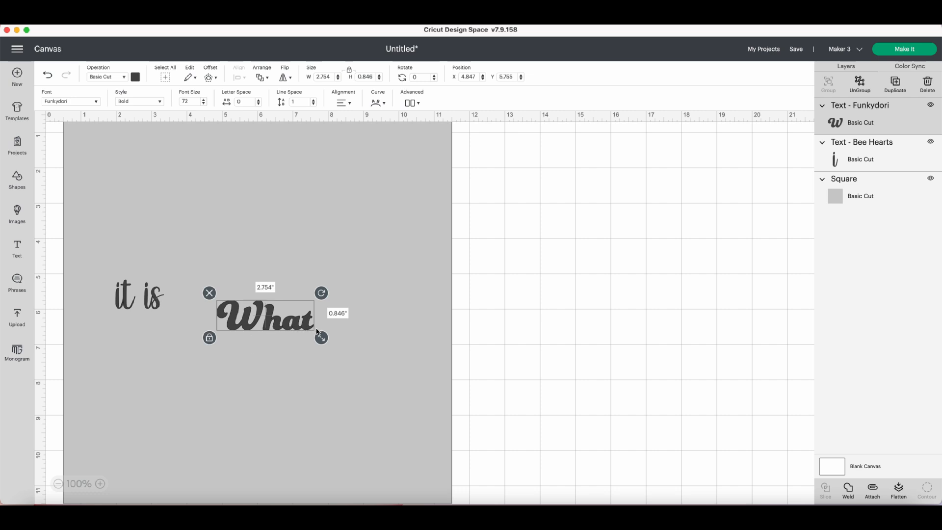
Set the width of the "What" text to 10 inches, keeping its proportions.
left_click(522, 342)
left_click(312, 331)
left_click_drag(331, 77, 168, 72)
type("10")
key("Return")
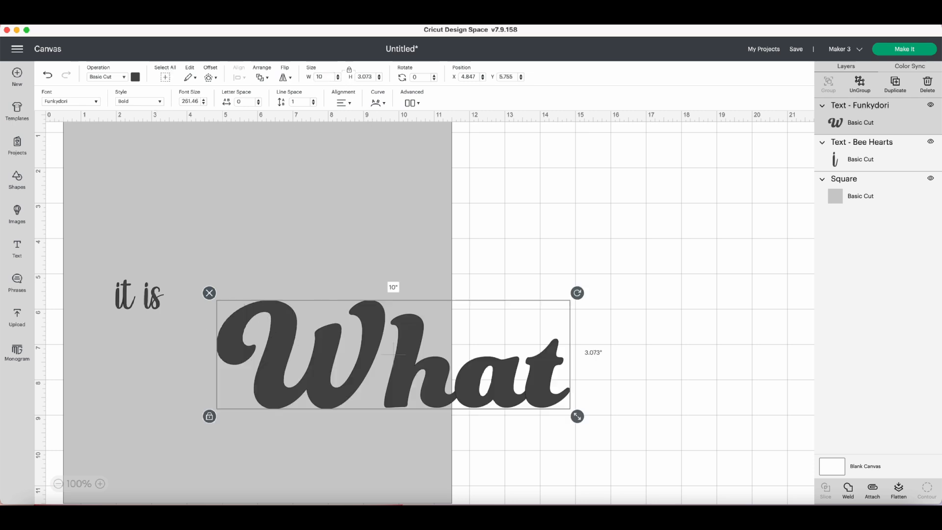
Set the height of the "it is" text to 1 inch, keeping its proportions.
left_click(159, 304)
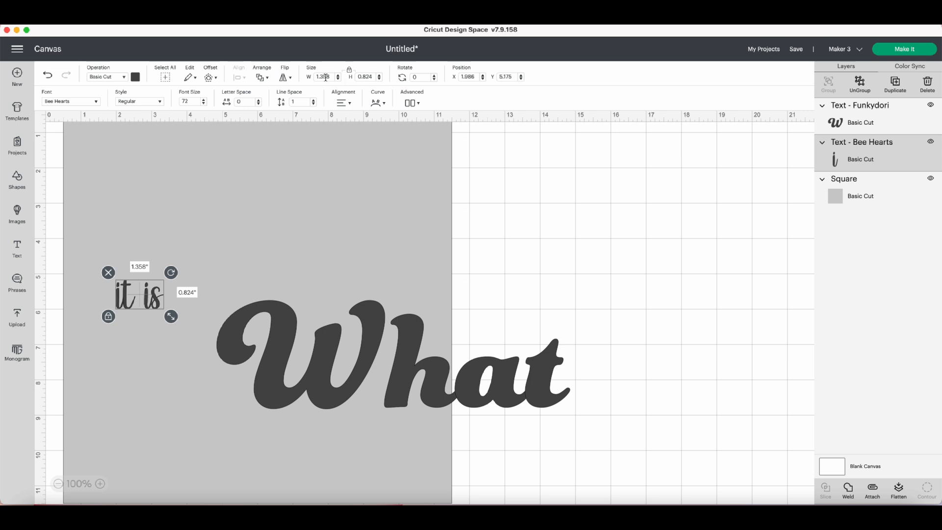
left_click(373, 77)
type("1")
key("Return")
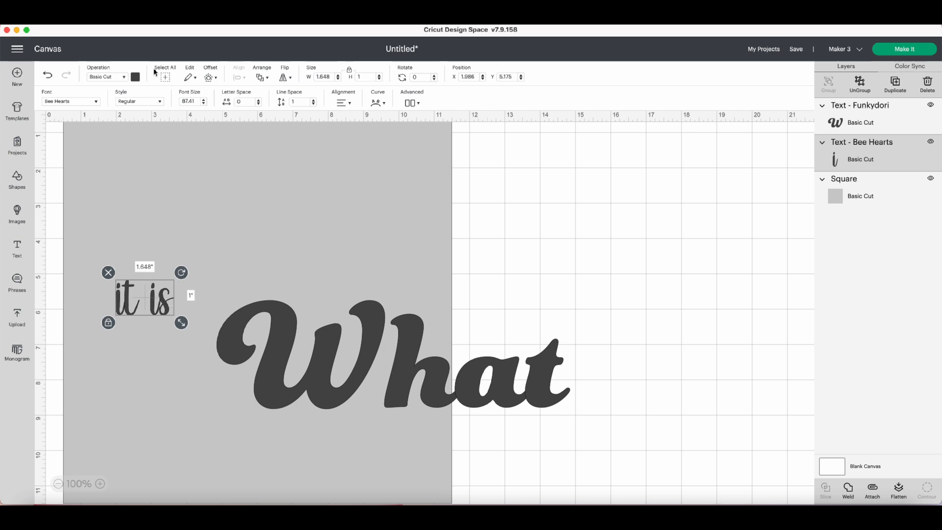
Create a 0.015 in offset around the "it is" text with rounded corners and welded offsets.
left_click(209, 78)
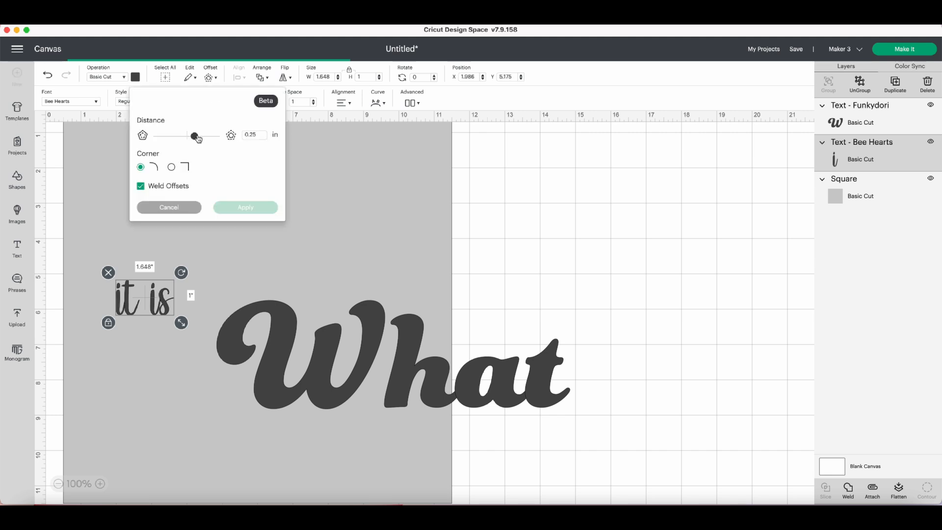
left_click_drag(194, 138, 191, 138)
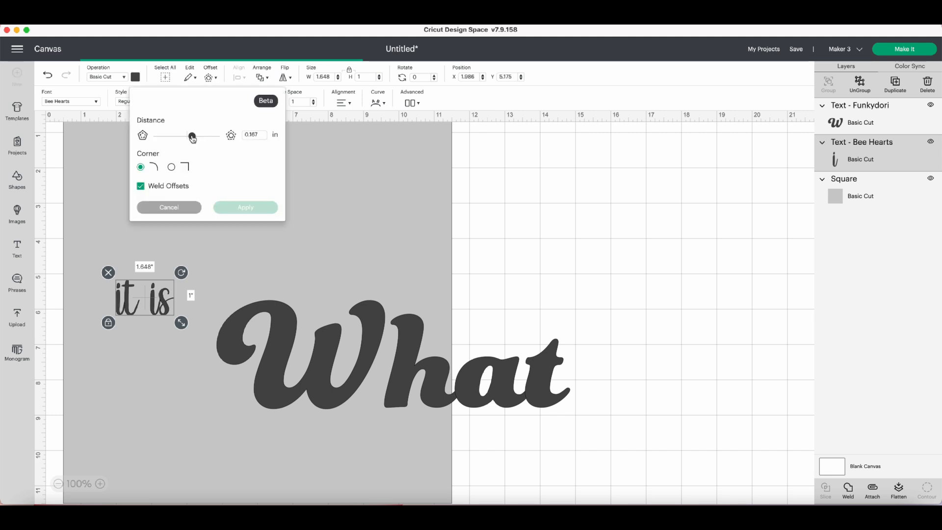
left_click(262, 135)
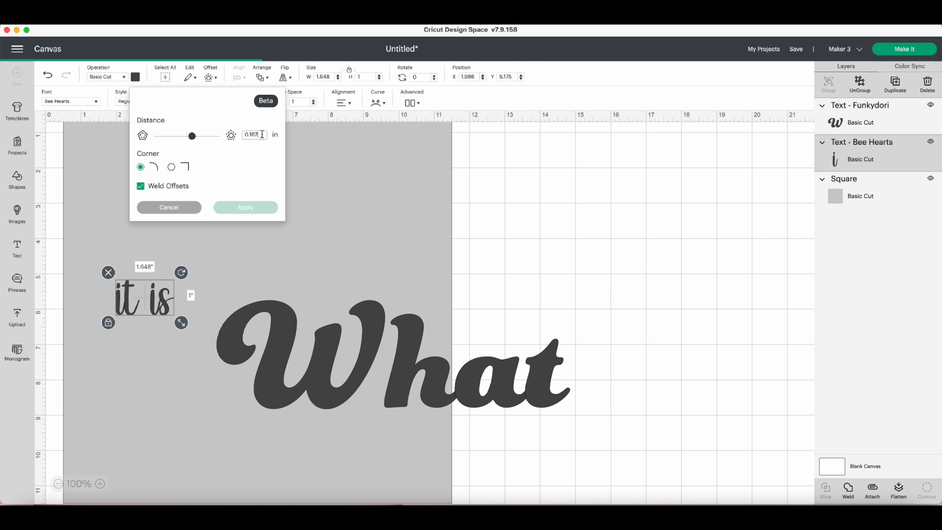
key("BackSpace")
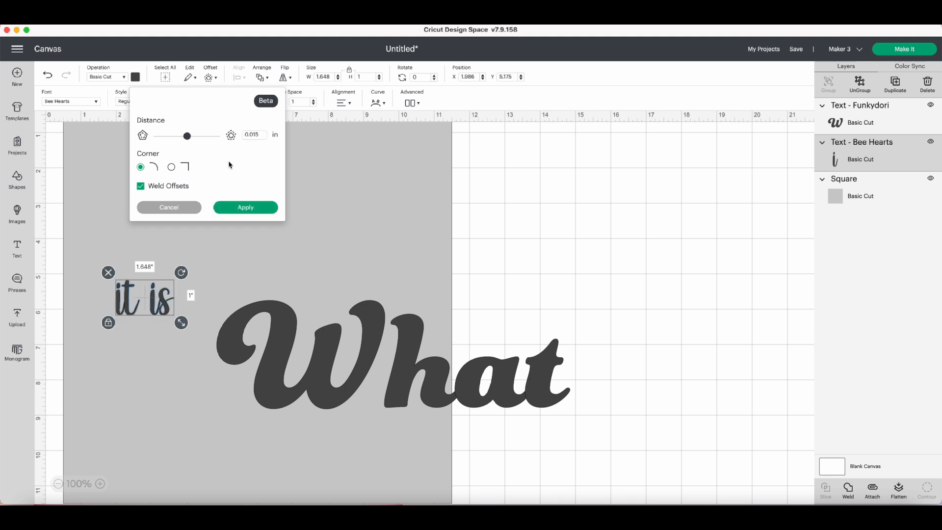
left_click(255, 206)
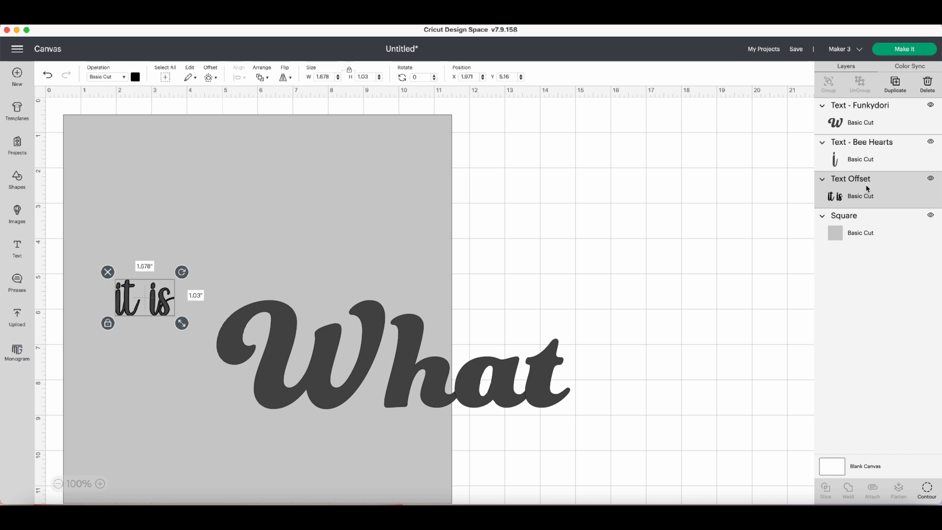
Weld the "it is" text and its offset into one shape, and expand the advanced colour options for it.
left_click(868, 162, "shift")
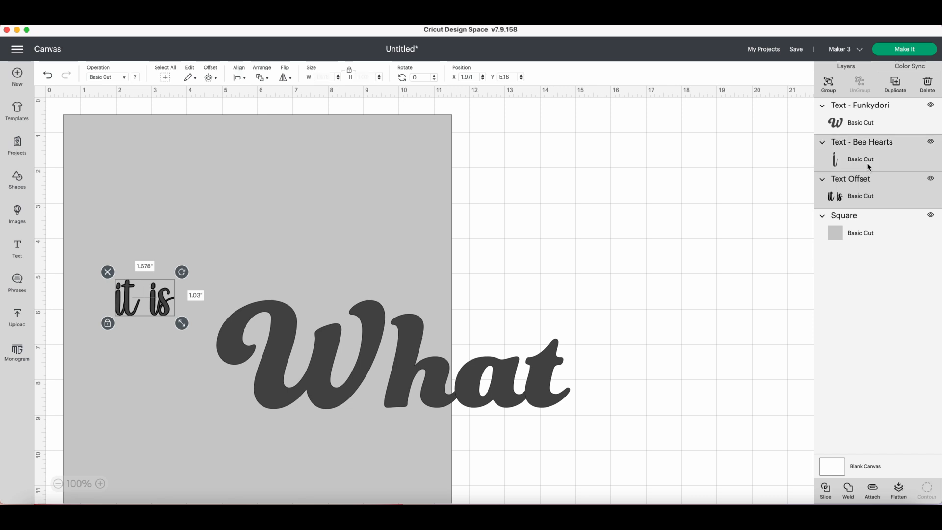
left_click(849, 490)
left_click(152, 314)
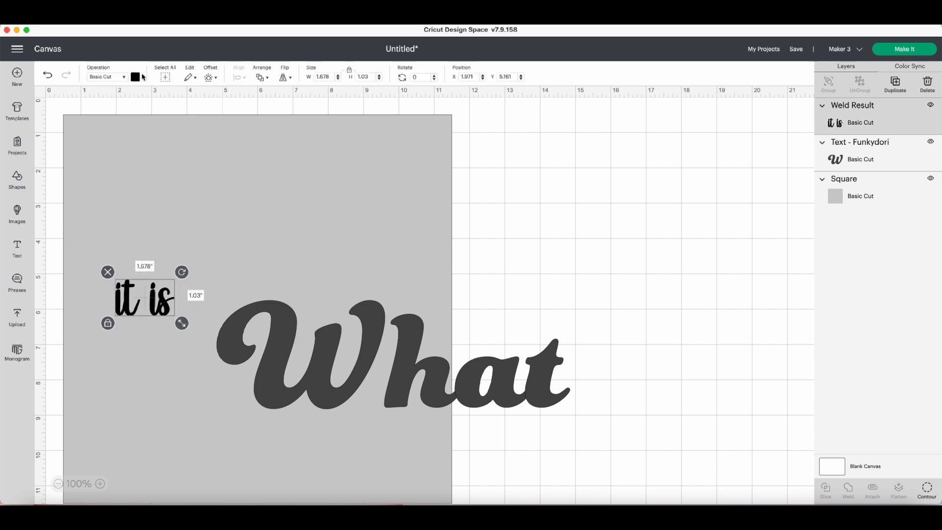
left_click(136, 77)
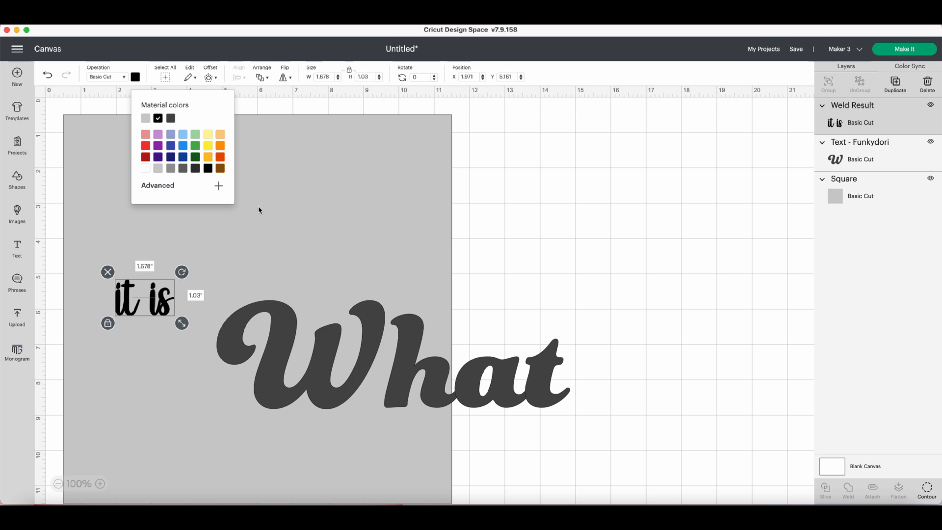
left_click(188, 188)
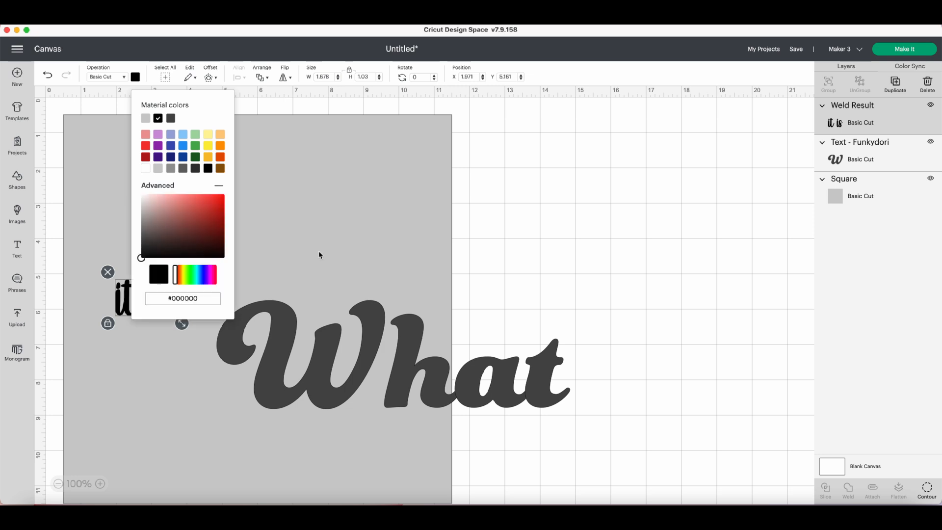
Copy the "What" text and paste a second one onto the empty canvas beside the square.
left_click(440, 384)
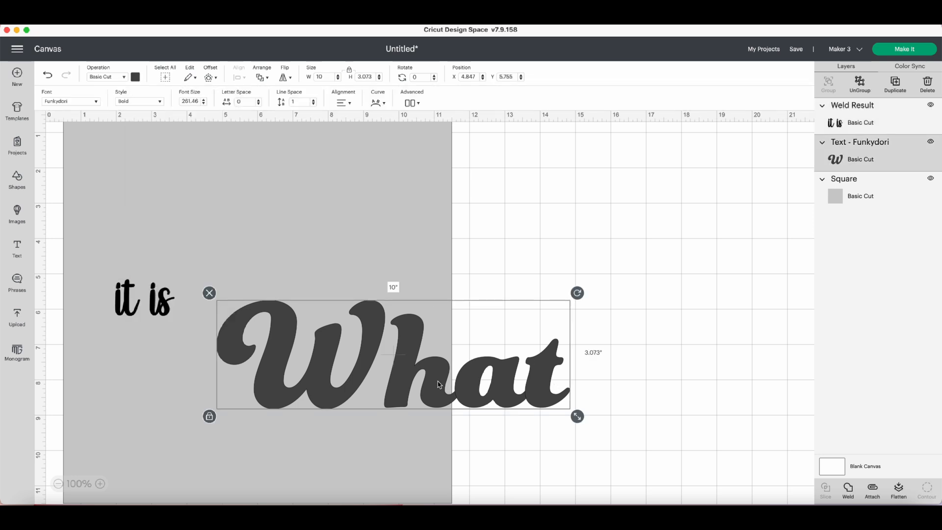
right_click(439, 384)
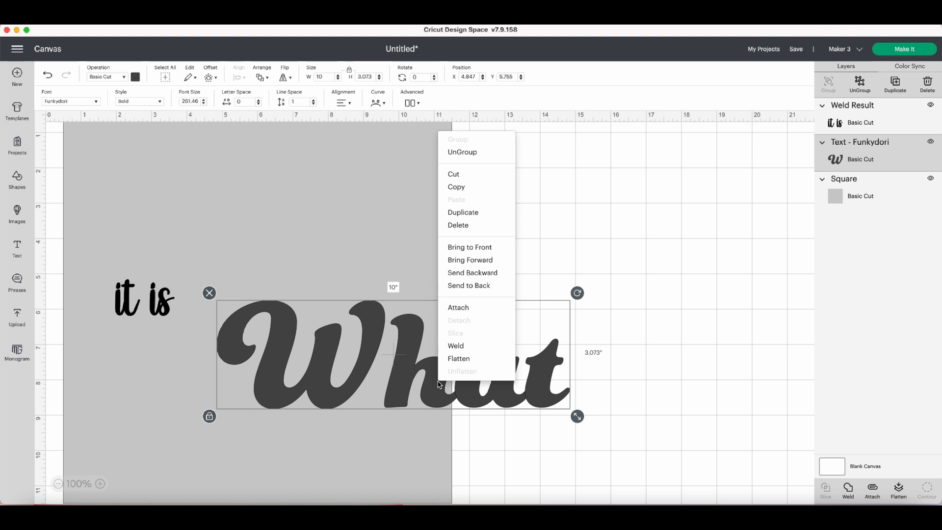
left_click(465, 191)
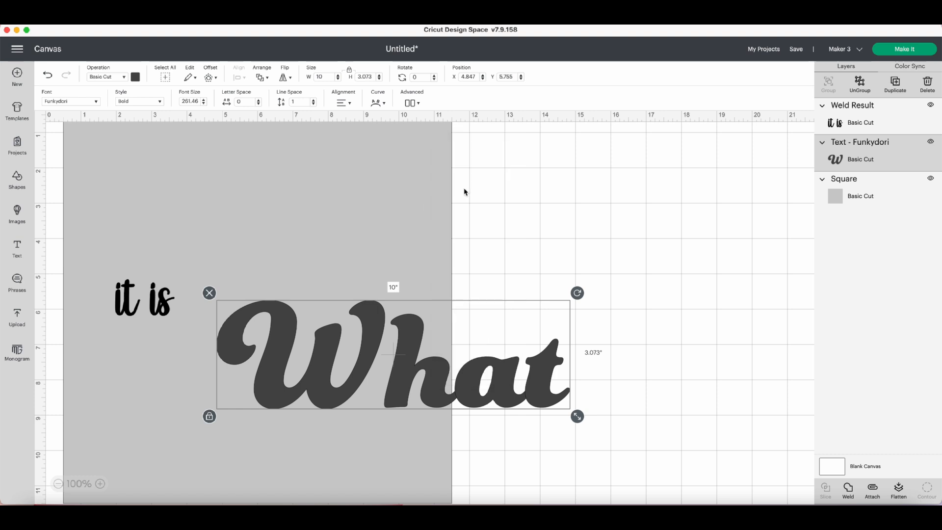
right_click(487, 218)
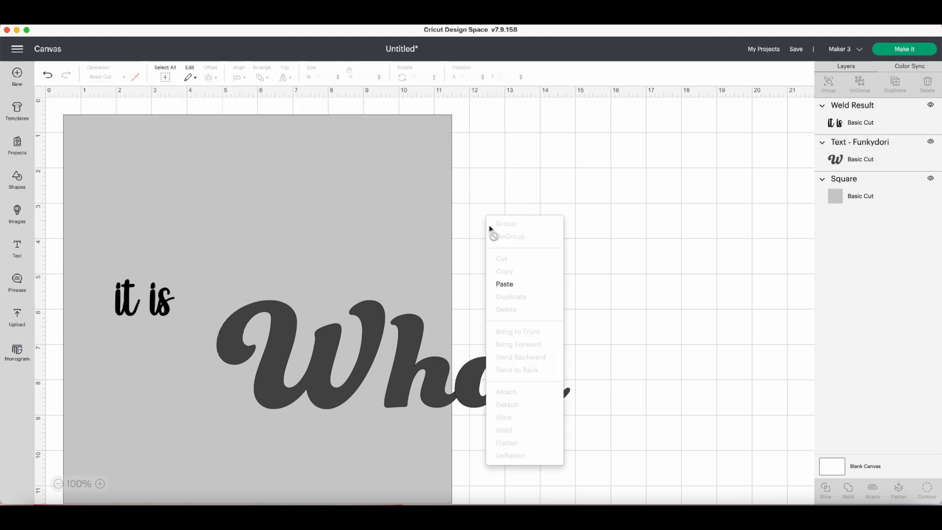
left_click(509, 284)
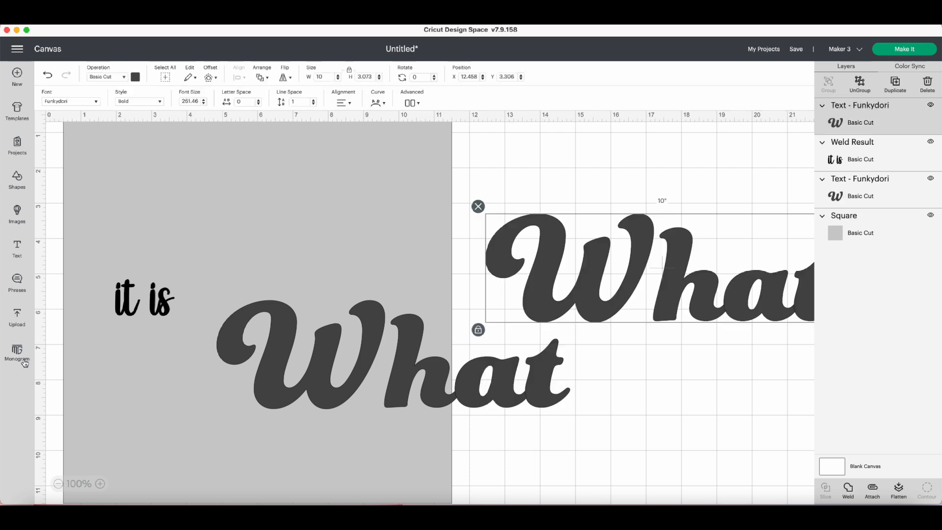
Create a 0.05 in offset with rounded corners around the welded "it is" shape.
left_click(166, 307)
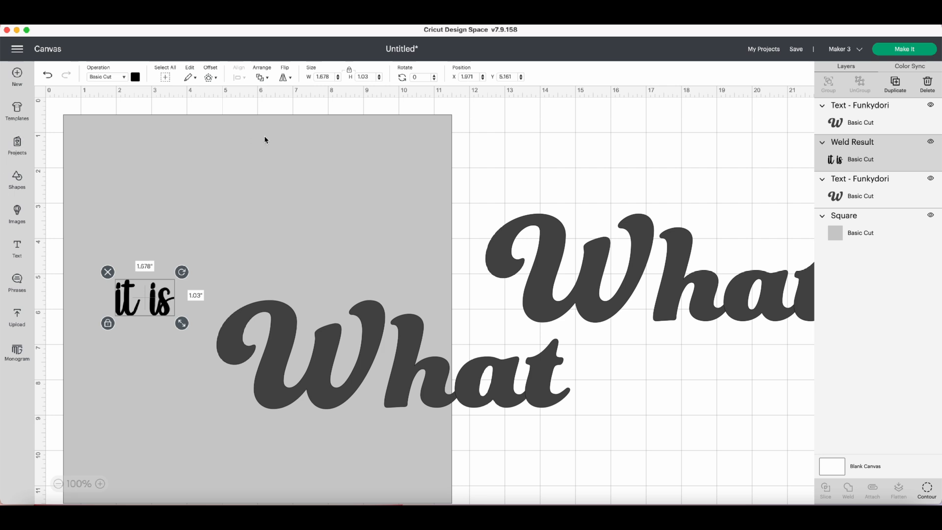
left_click(216, 81)
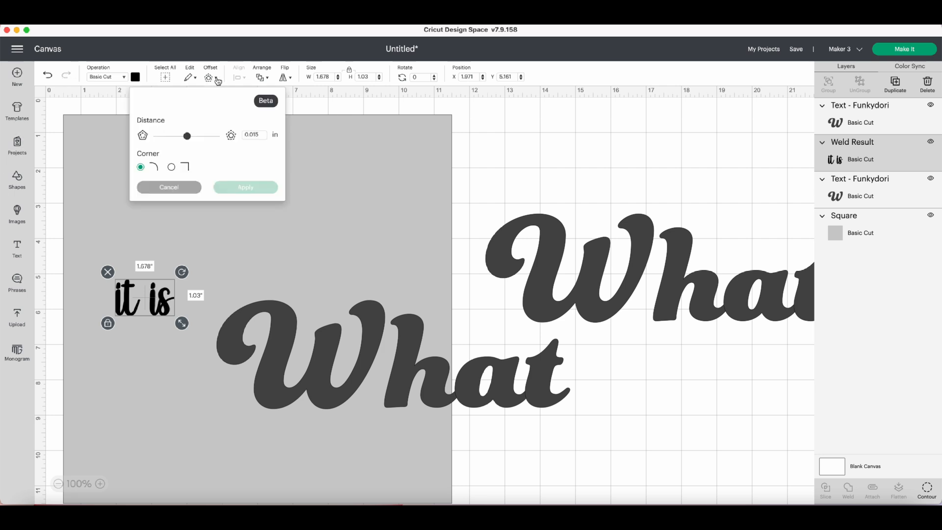
left_click_drag(188, 139, 190, 139)
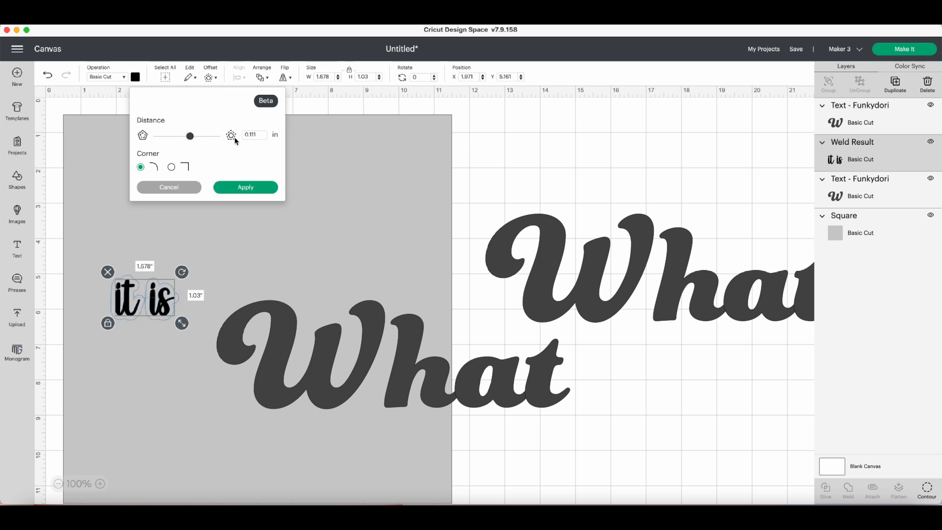
left_click(263, 134)
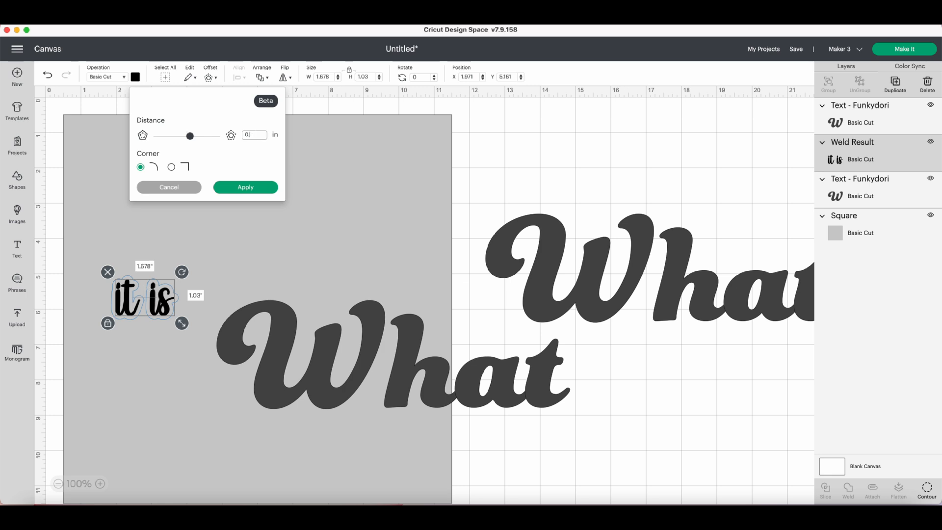
type(".05")
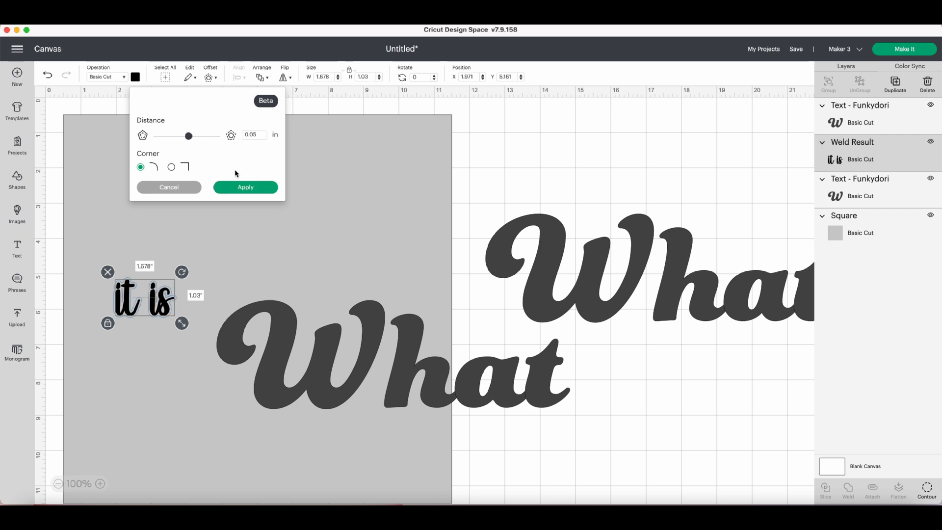
left_click(246, 193)
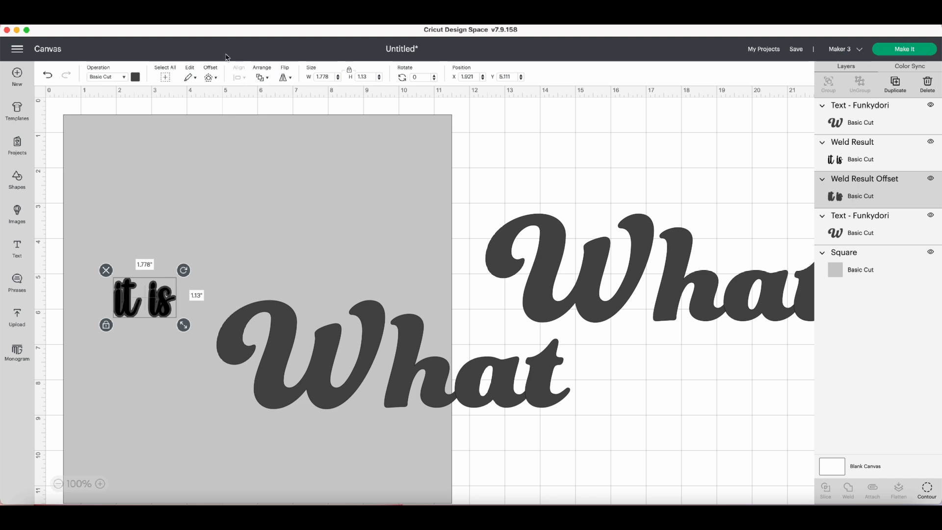
Colour the "it is" offset white (#ffffff) and group it with the black welded "it is" shape.
left_click(136, 77)
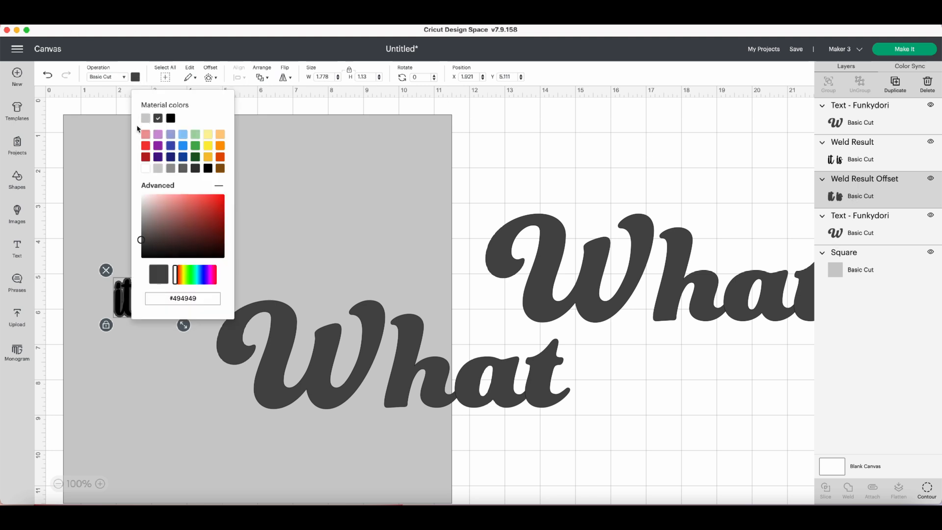
left_click(145, 168)
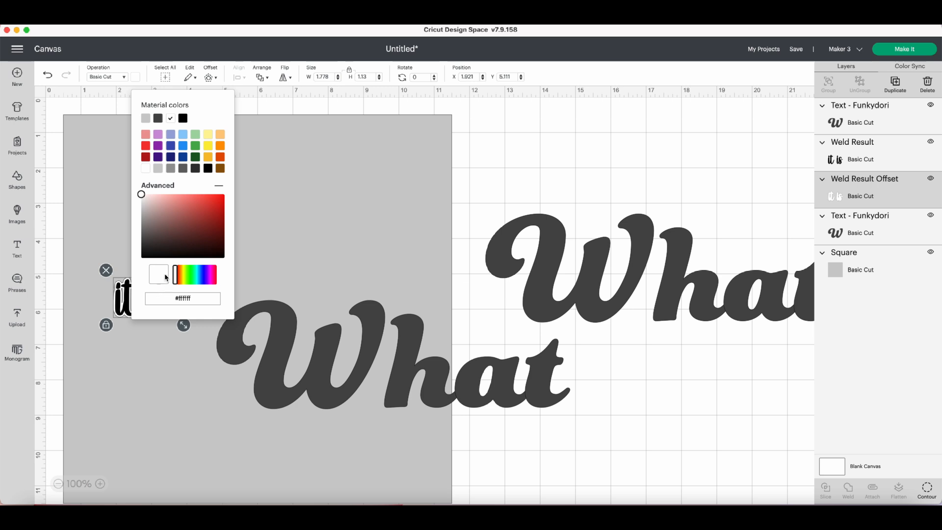
left_click(182, 186)
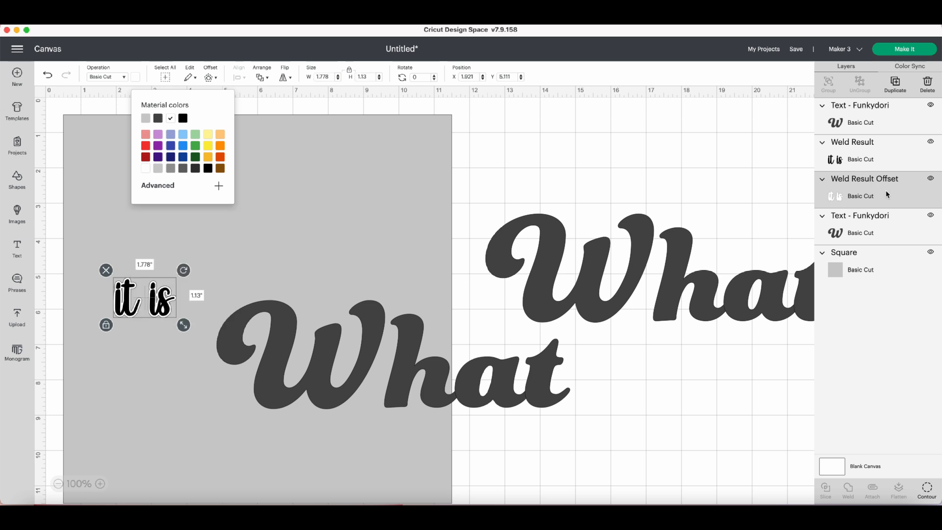
left_click(885, 155)
right_click(884, 155)
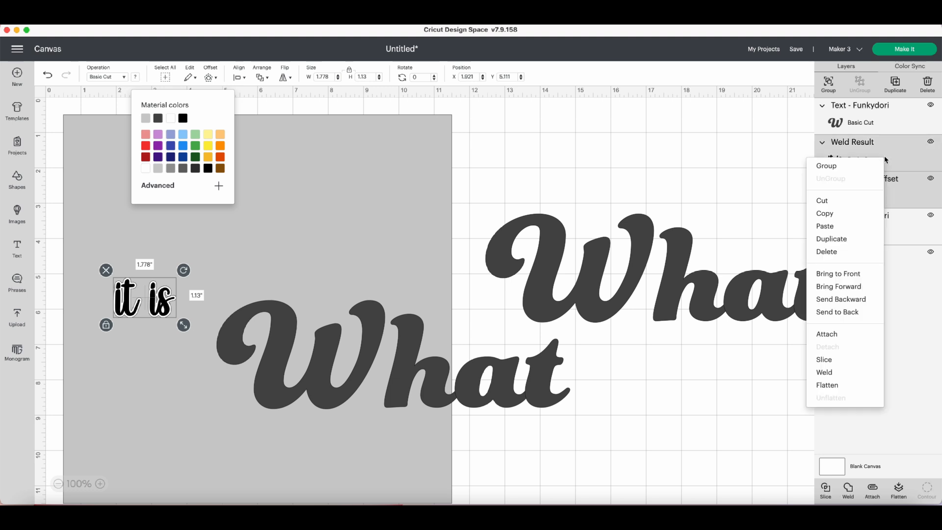
left_click(827, 166)
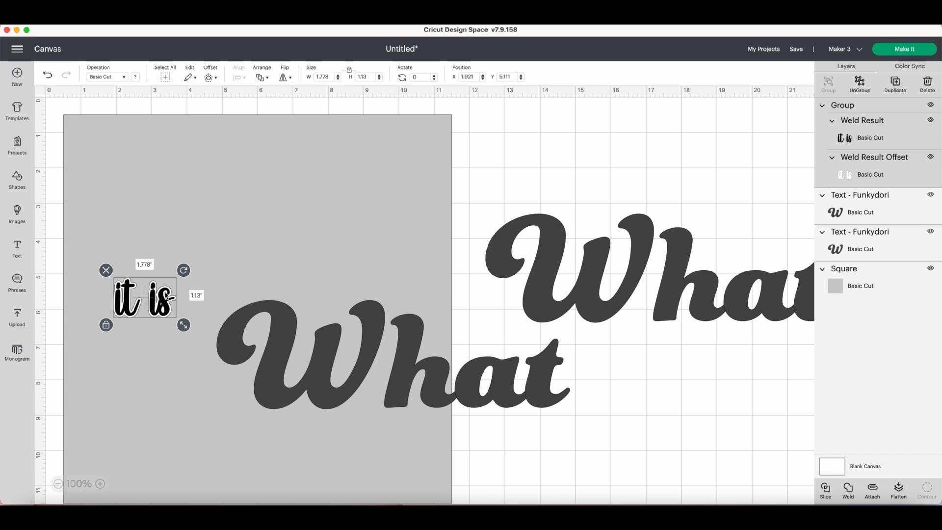
Copy and paste the "it is" group, and place both groups side by side near the square's upper edge.
right_click(167, 296)
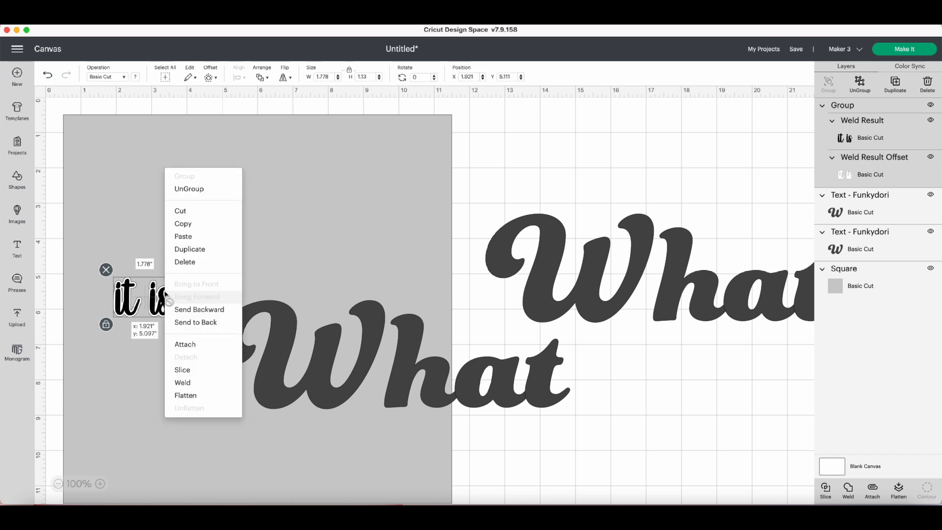
right_click(129, 303)
left_click(147, 234)
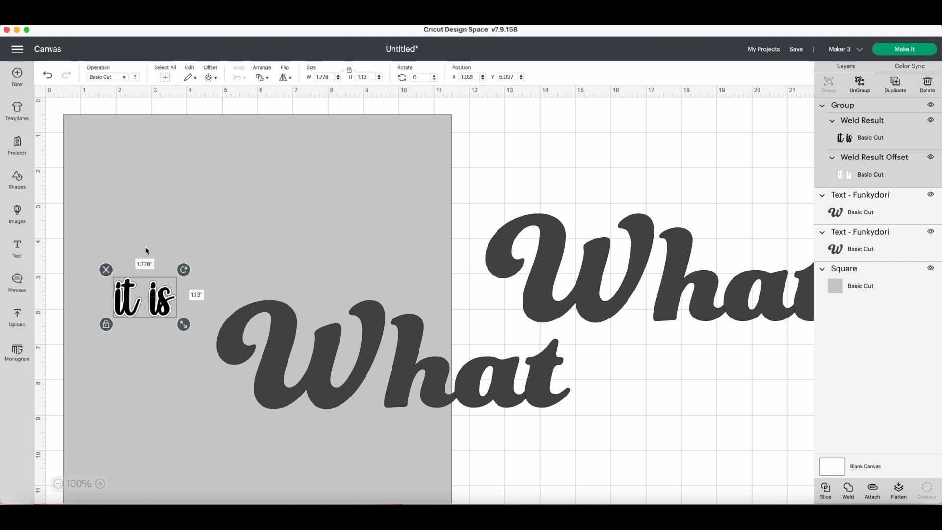
right_click(149, 344)
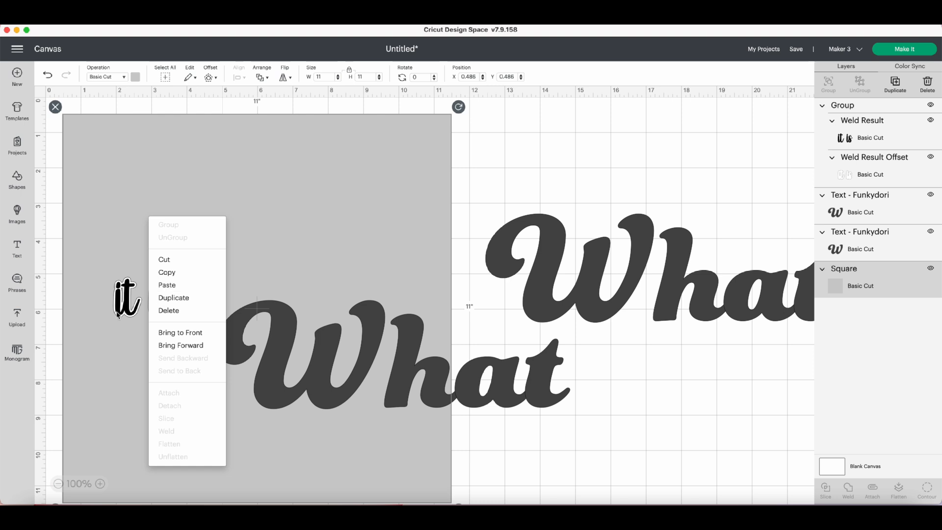
right_click(869, 169)
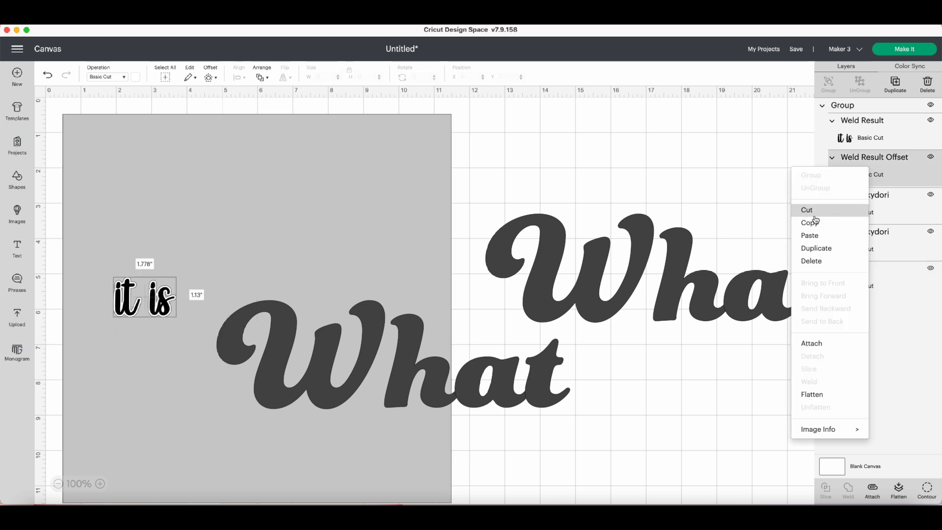
left_click(807, 240)
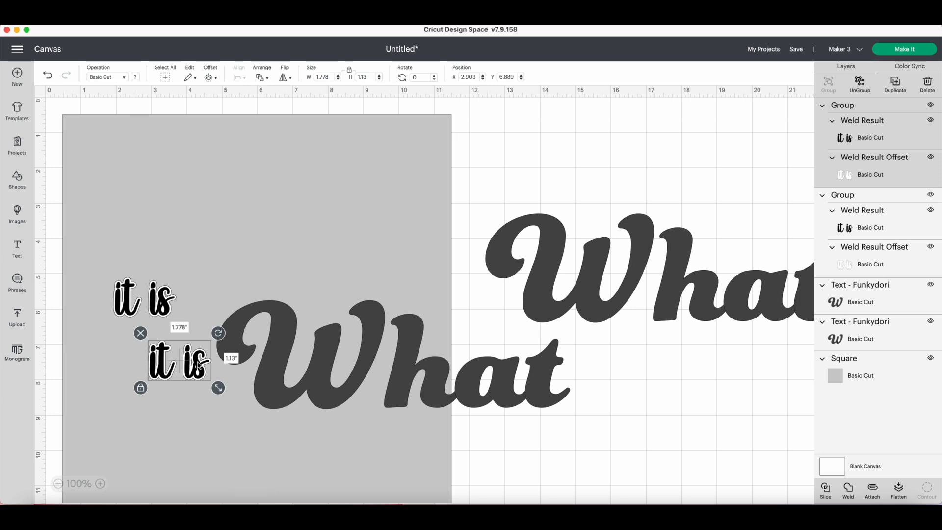
left_click_drag(201, 364, 294, 169)
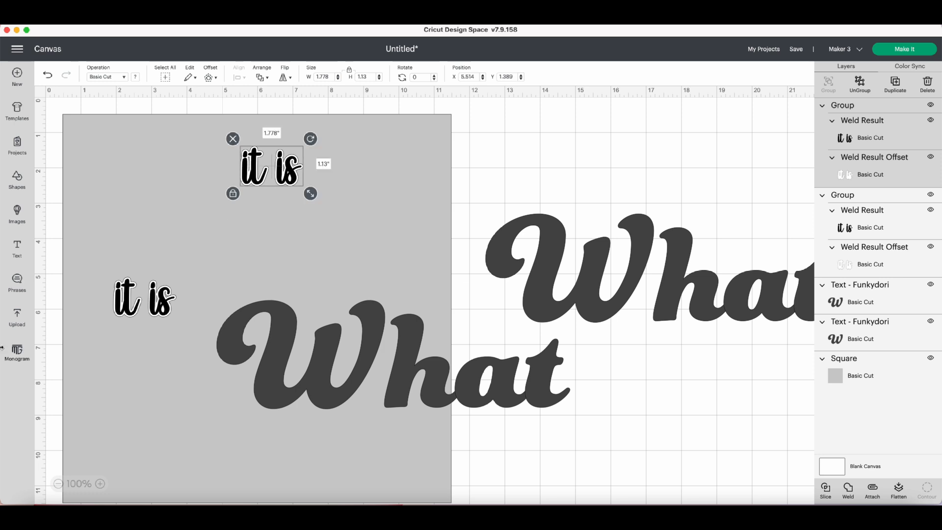
left_click_drag(169, 305, 197, 170)
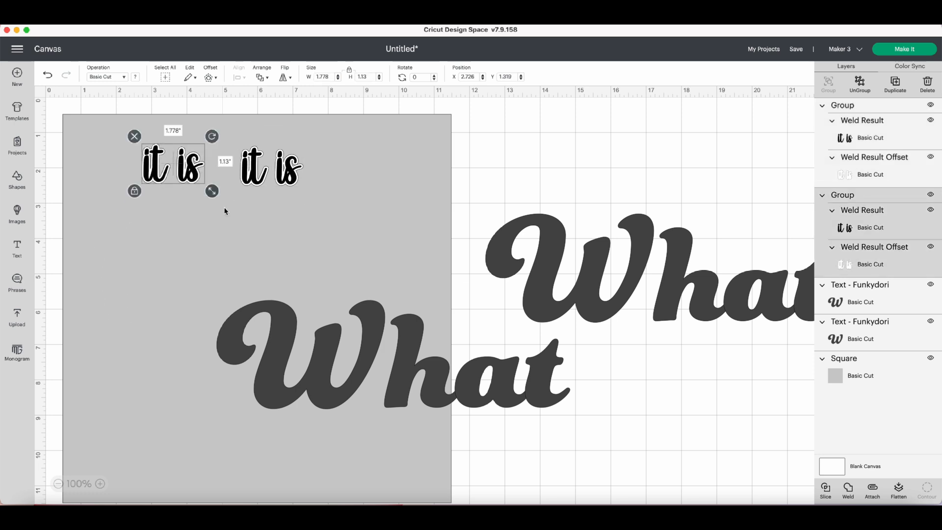
Colour the "What" text that overlaps the square black.
left_click(539, 390)
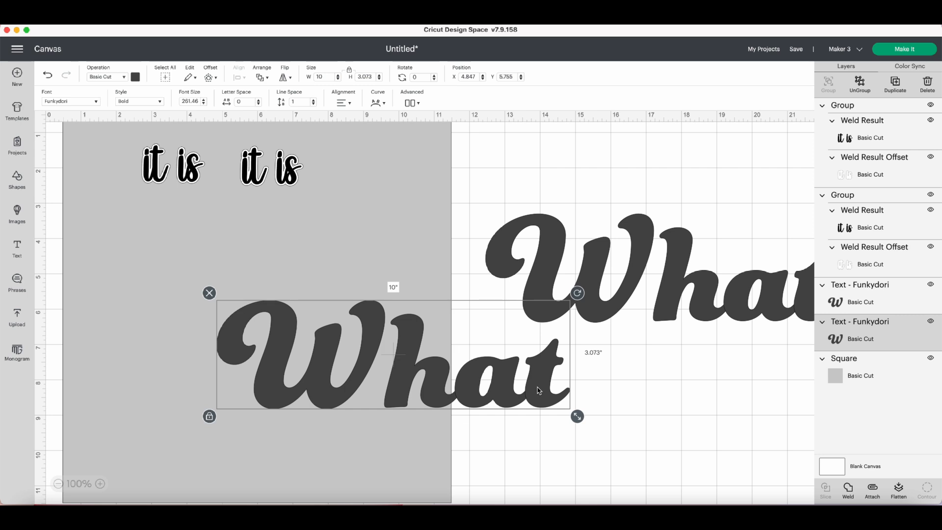
left_click(137, 77)
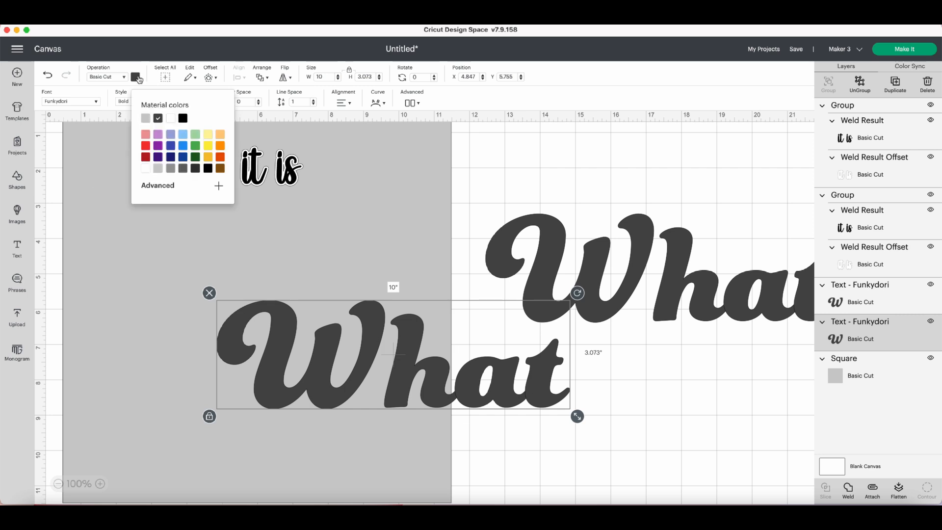
left_click(183, 119)
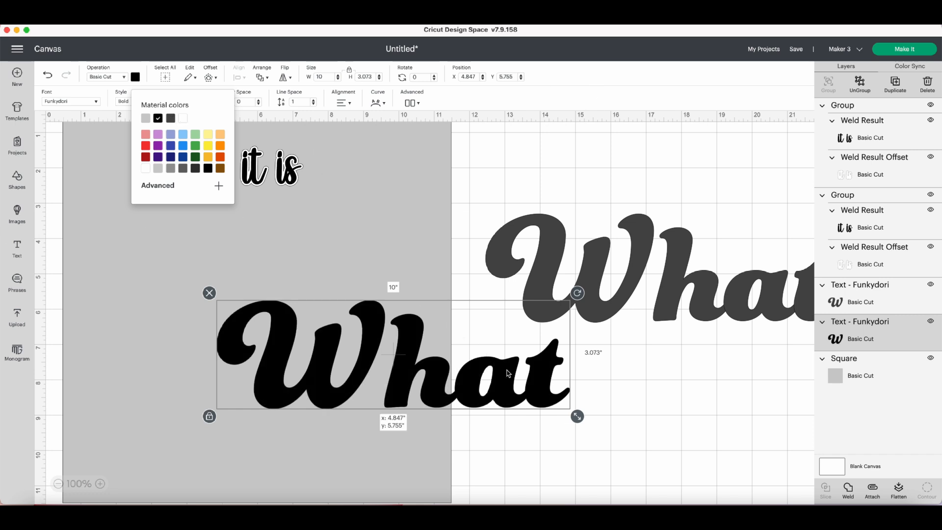
Create a 0.18 in offset with rounded corners around the black "What" text.
left_click(487, 368)
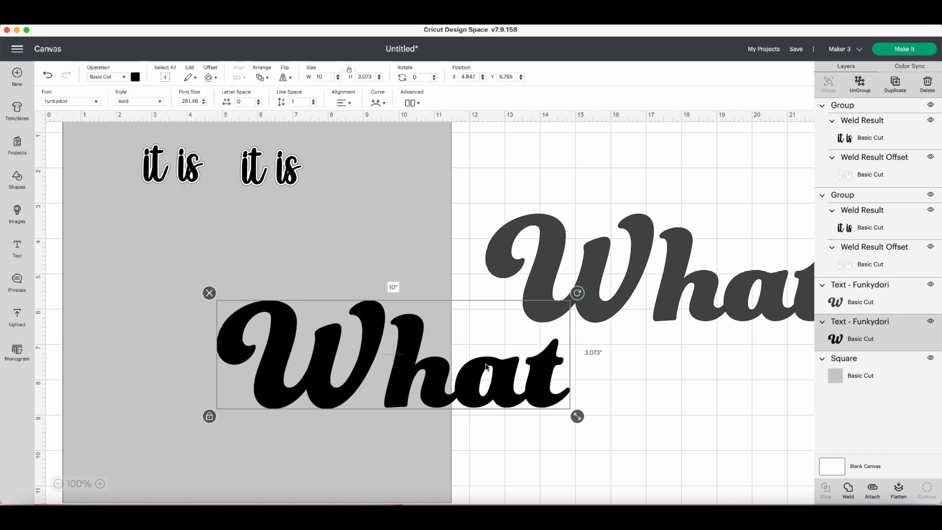
left_click(216, 79)
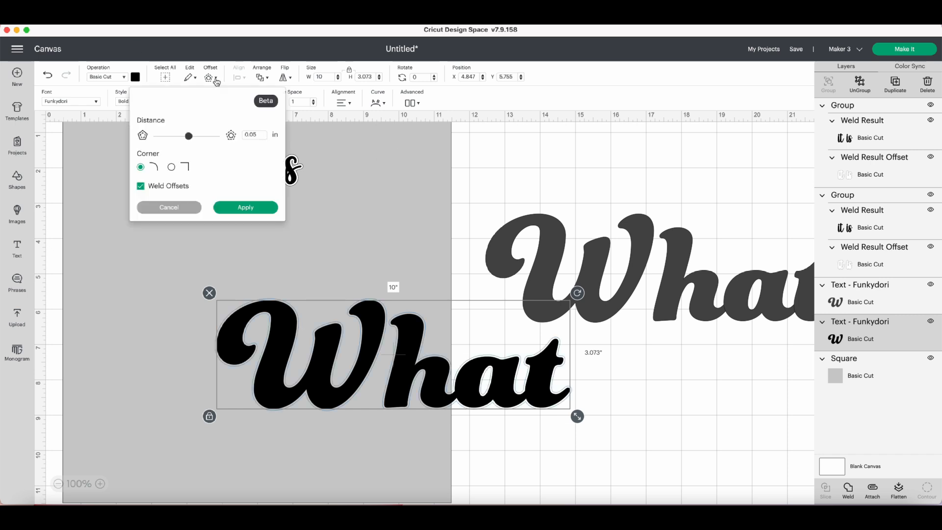
left_click_drag(189, 137, 199, 140)
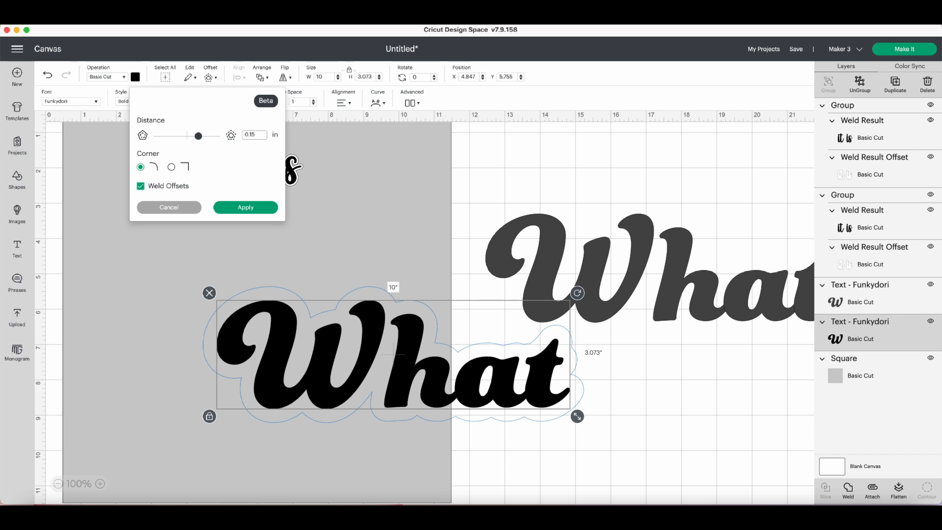
left_click(215, 166)
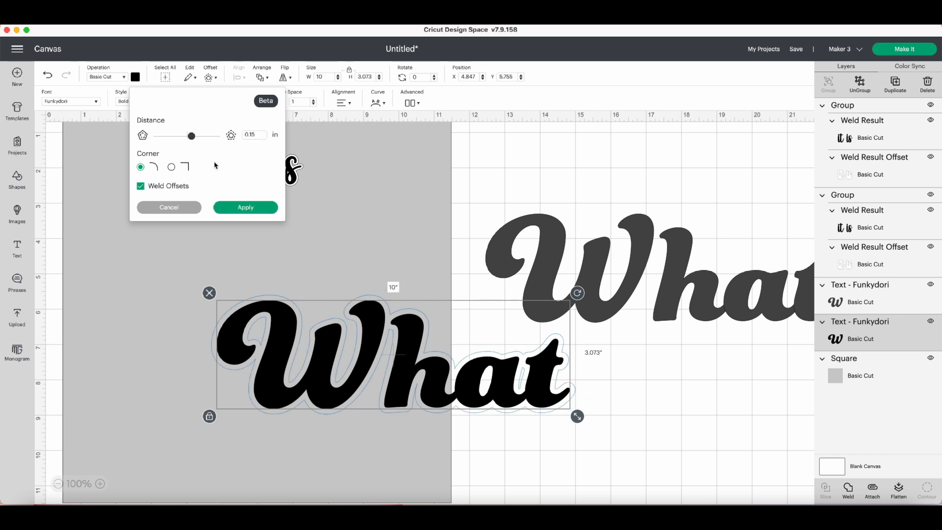
left_click(259, 134)
key("Return")
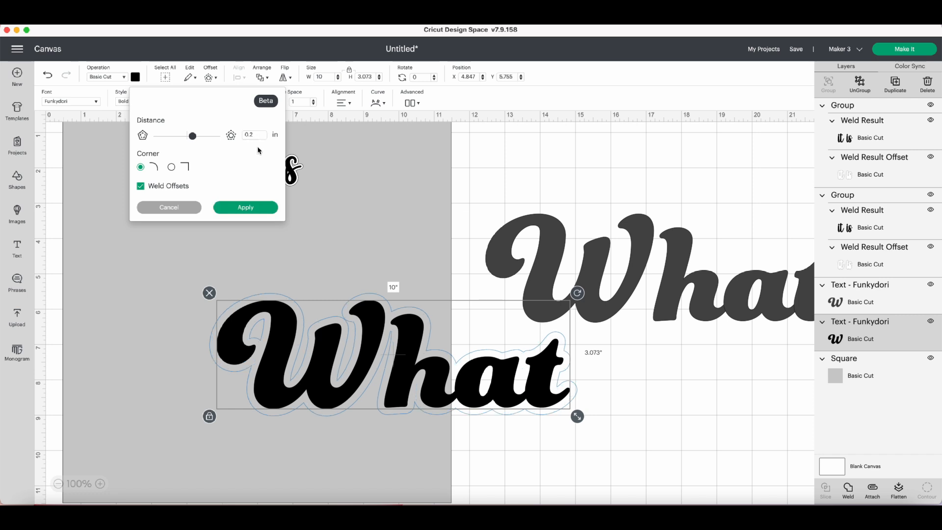
left_click(261, 135)
left_click(230, 154)
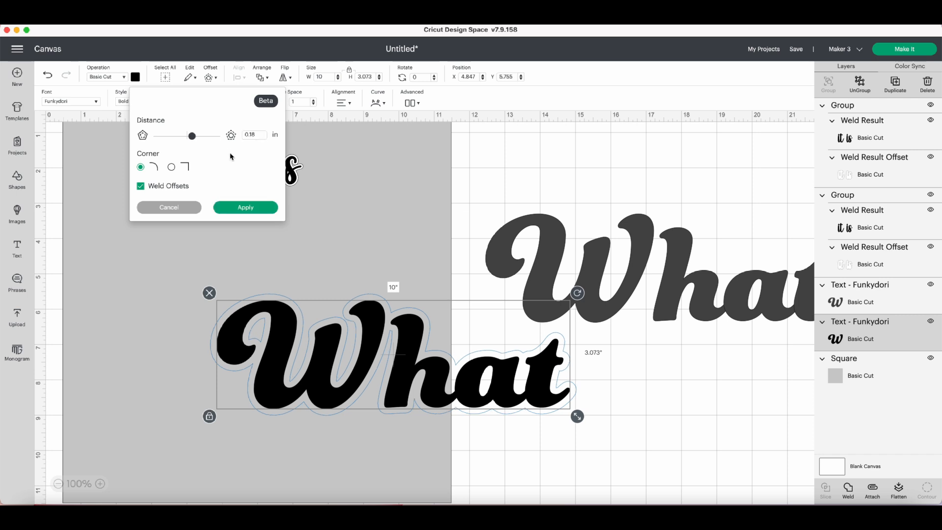
left_click(234, 207)
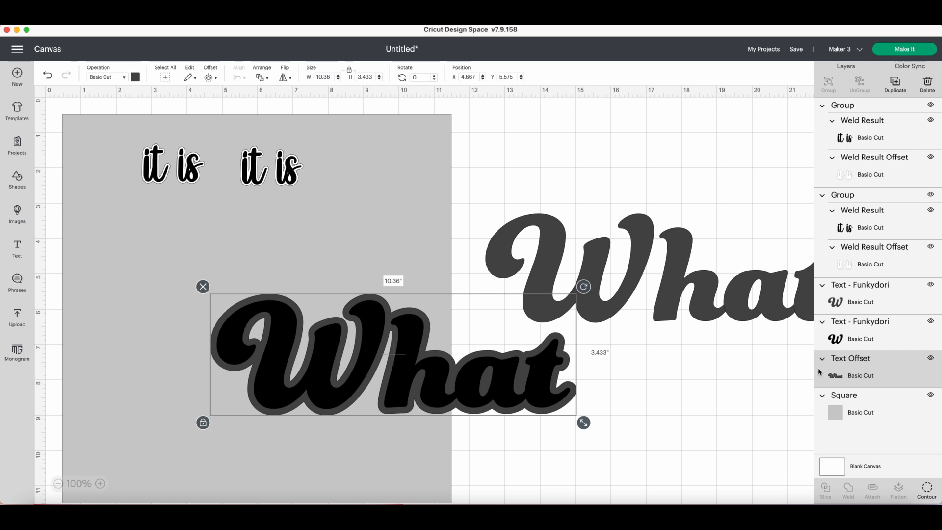
Colour the "What" offset black and weld it with the black "What" text.
left_click(136, 77)
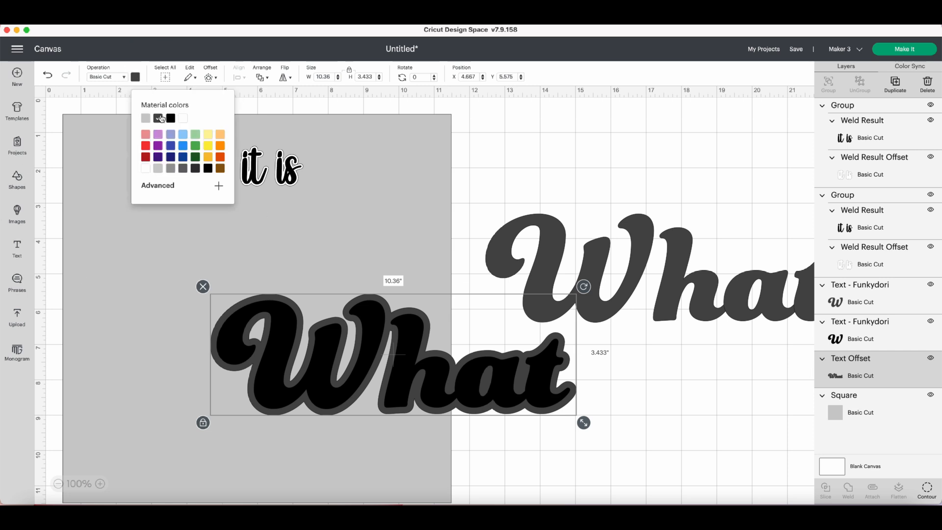
left_click(157, 119)
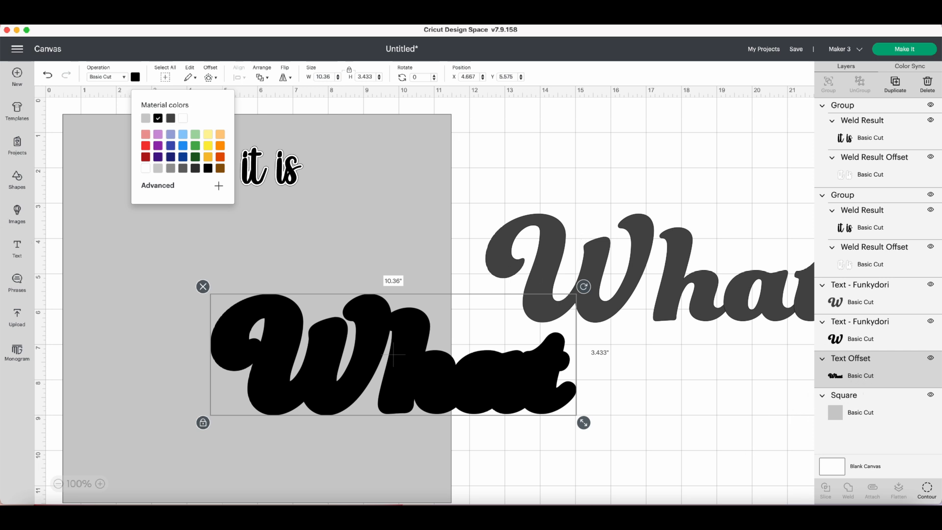
left_click(870, 340, "shift")
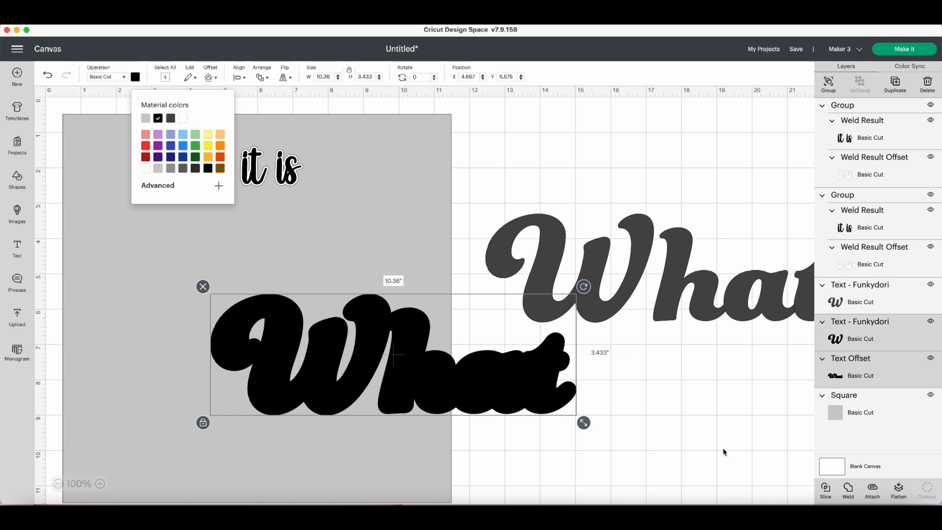
left_click(848, 490)
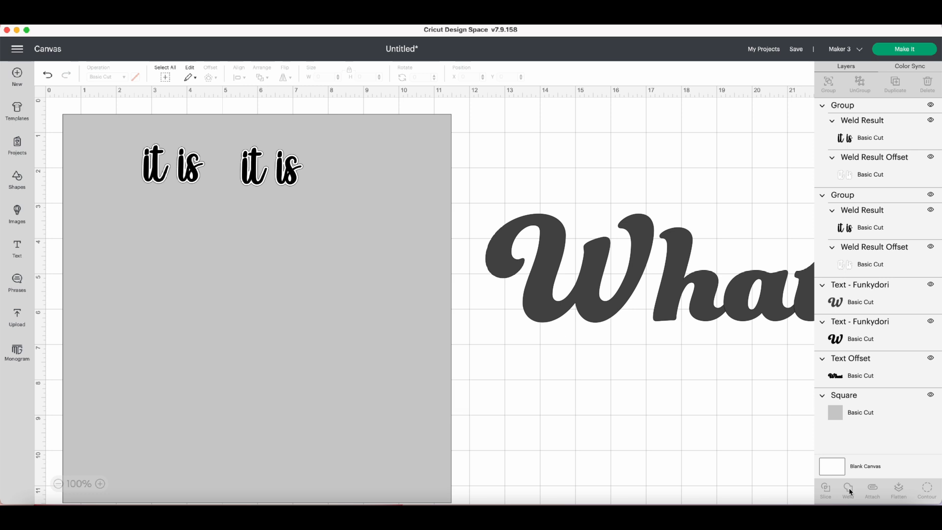
Place the black welded "What" and the grey "What" text overlapping on the square, with the welded shape layered directly behind the text.
left_click_drag(443, 393, 317, 348)
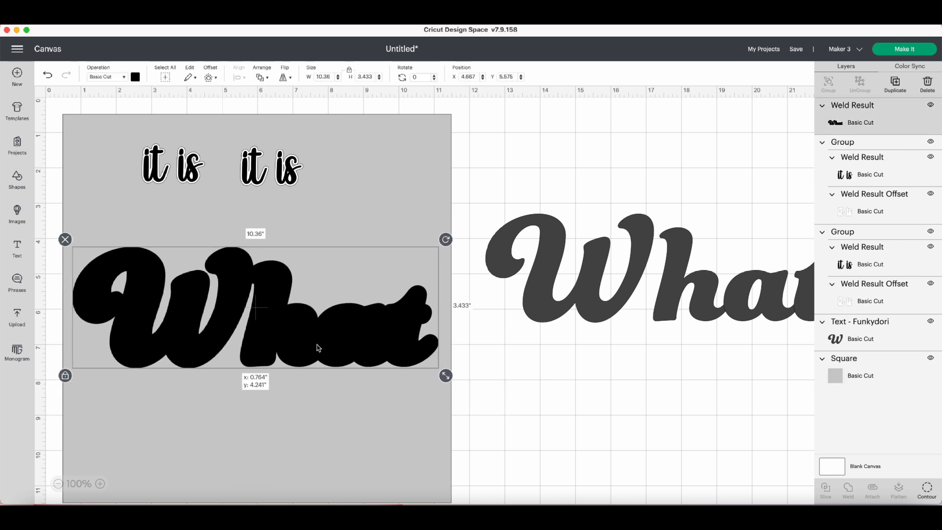
left_click(587, 309)
left_click_drag(588, 309, 161, 334)
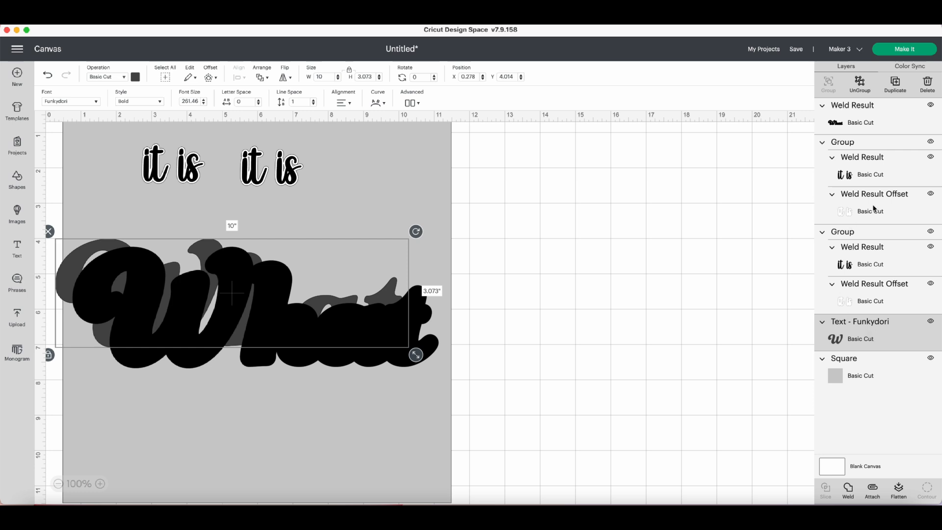
left_click(871, 116)
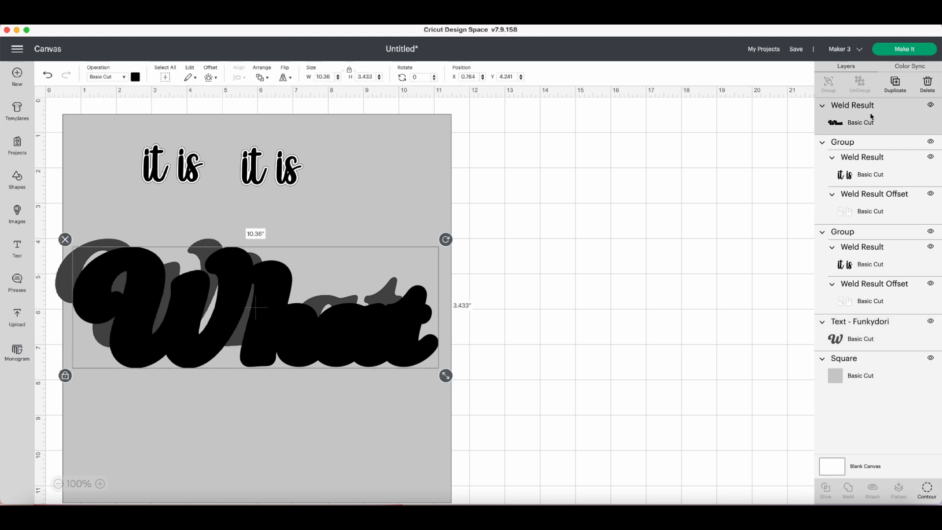
left_click_drag(869, 120, 852, 349)
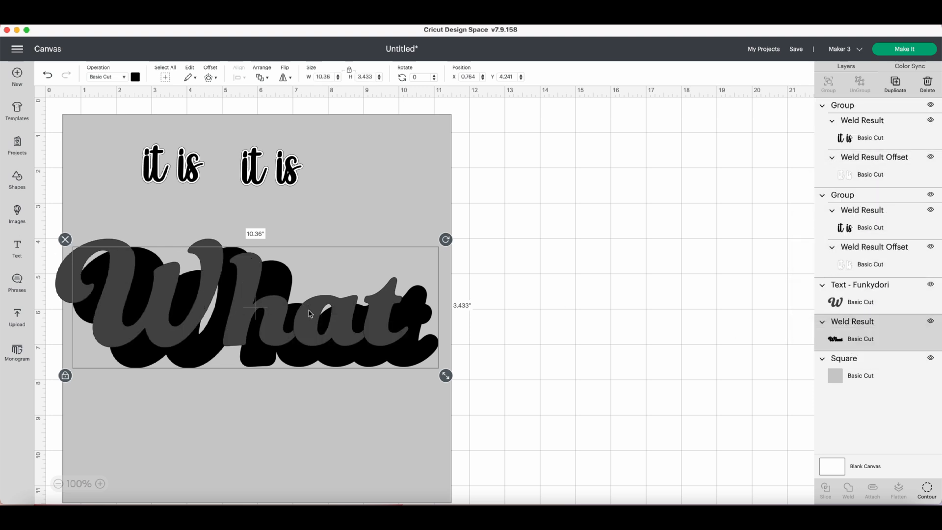
Colour the front "What" text purple.
left_click(329, 304)
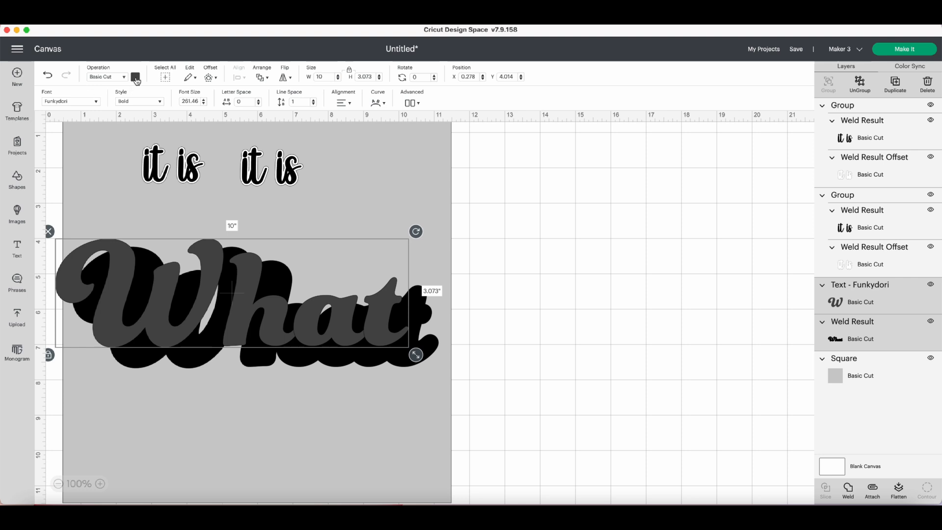
left_click(136, 77)
left_click(146, 146)
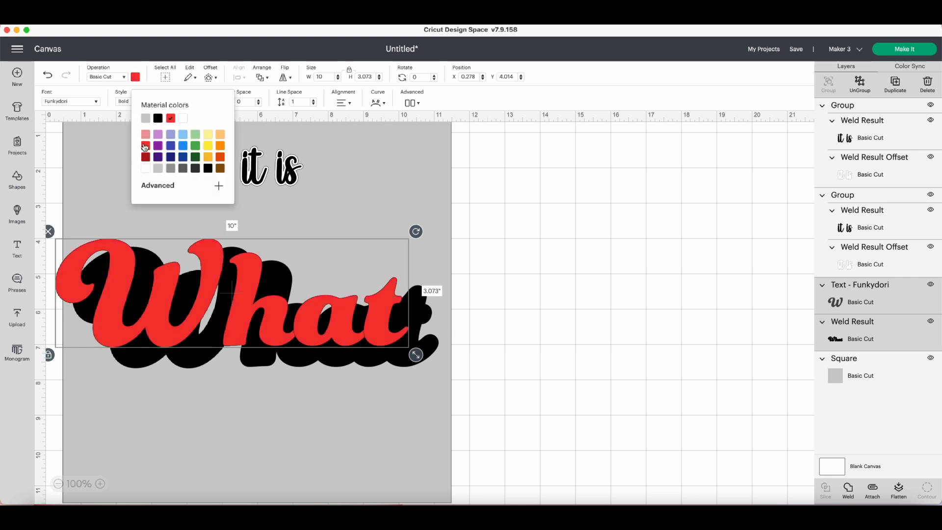
left_click(159, 147)
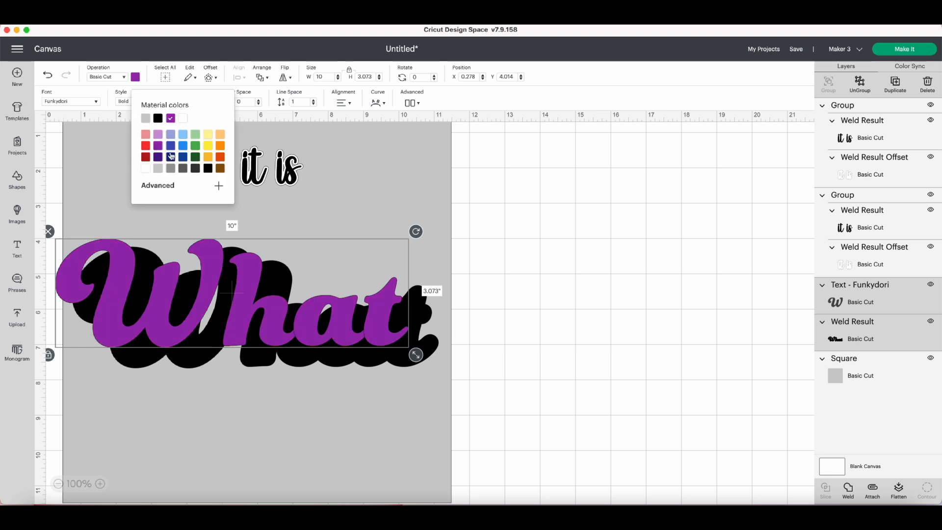
Position the purple "What" over the black welded shape at X 0.845, Y 4.194 so the black forms a drop shadow.
left_click(377, 339)
left_click_drag(376, 339, 400, 344)
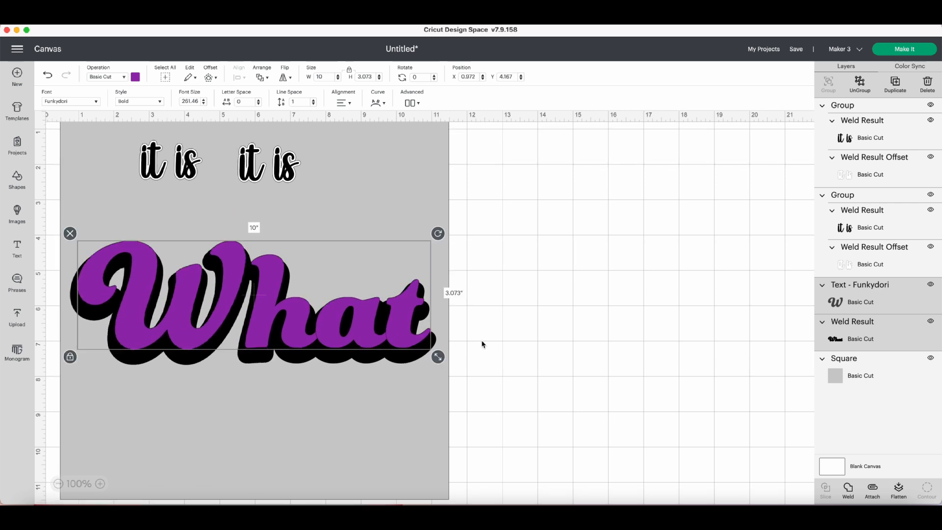
left_click(572, 354)
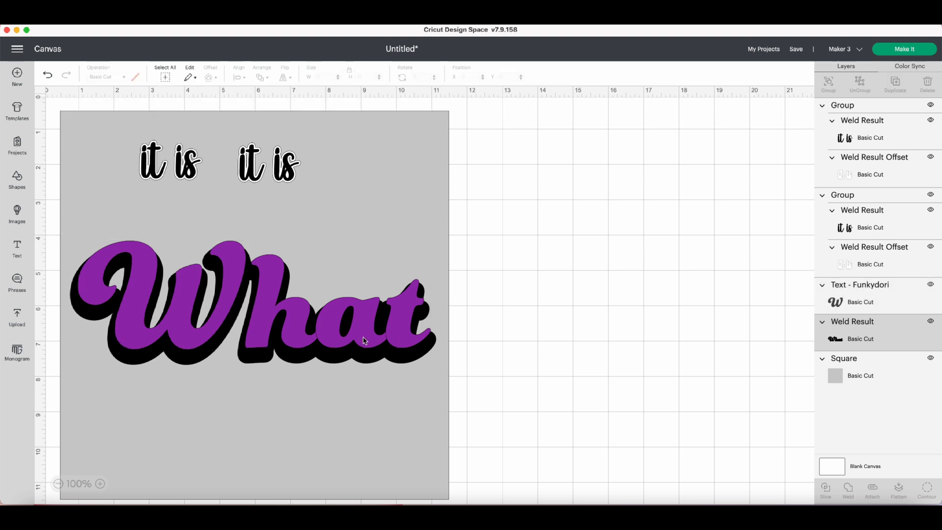
left_click(401, 339)
left_click_drag(400, 339, 402, 339)
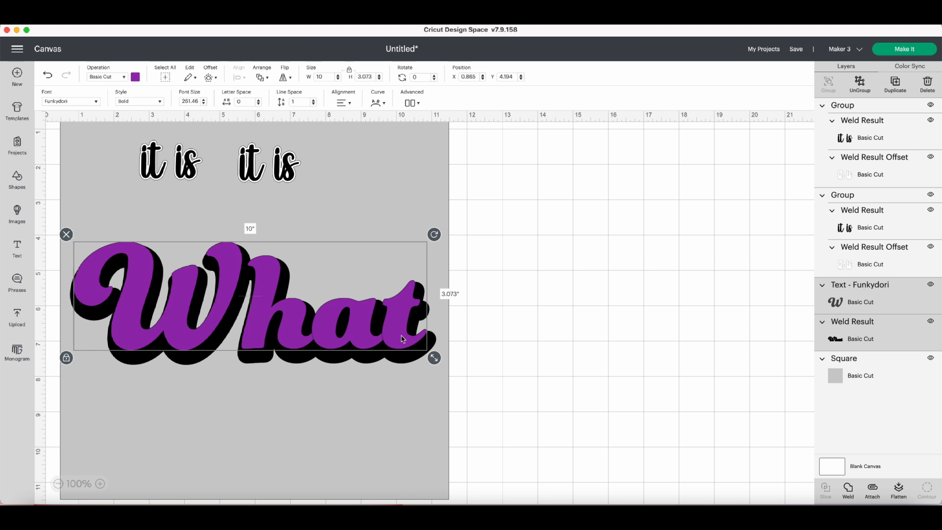
key("Left")
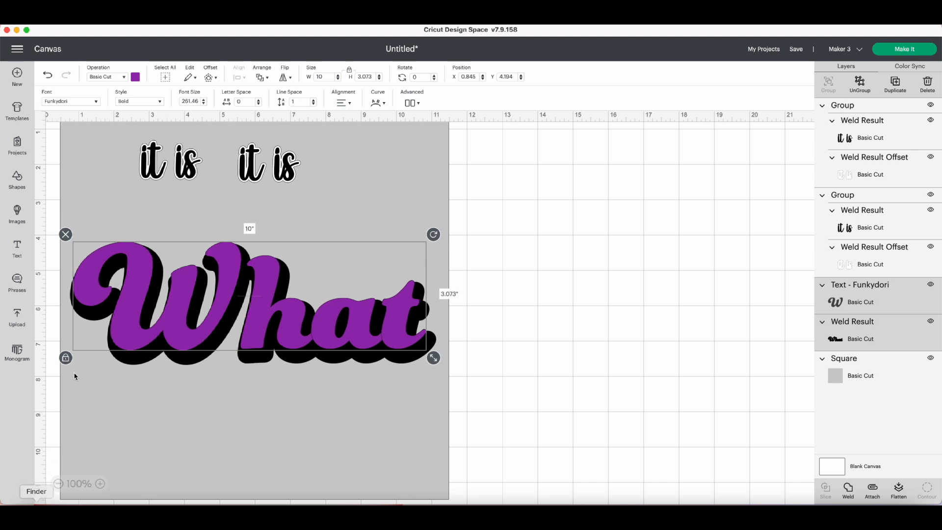
left_click_drag(288, 328, 288, 329)
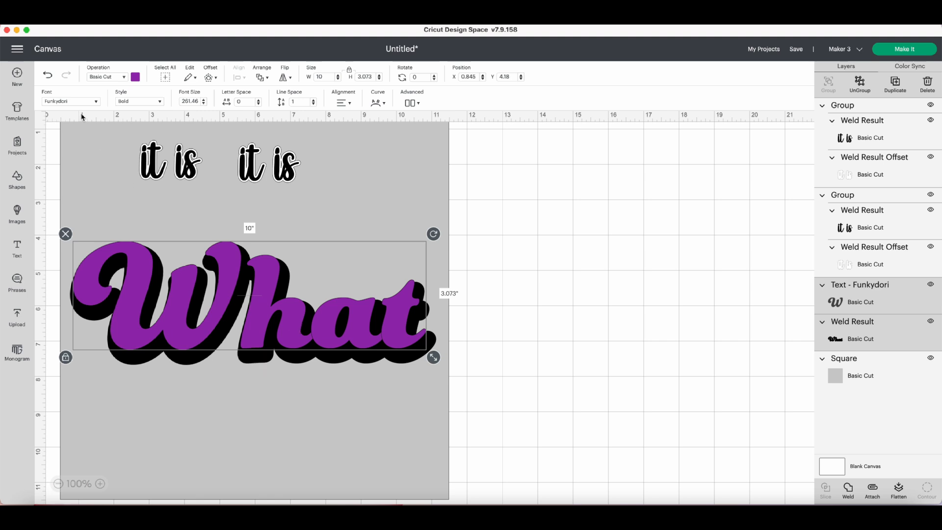
left_click_drag(138, 281, 138, 281)
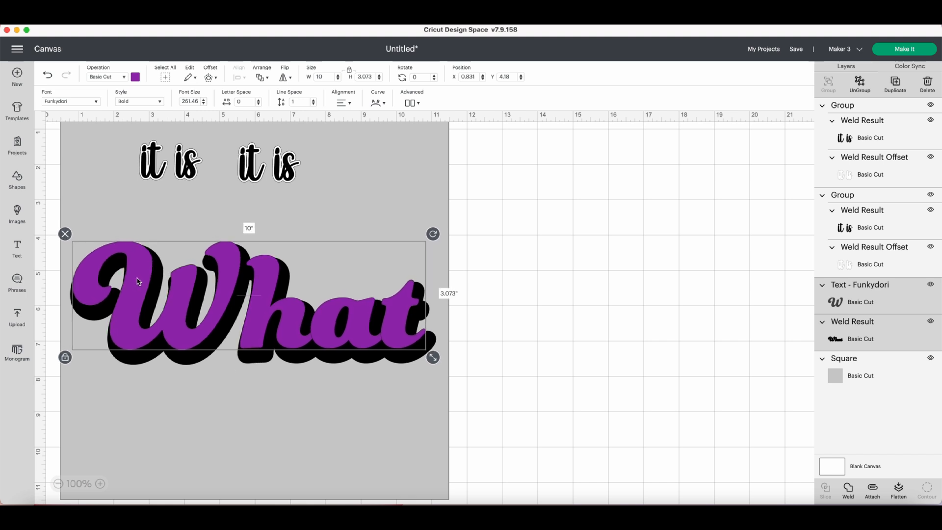
left_click_drag(183, 318, 183, 317)
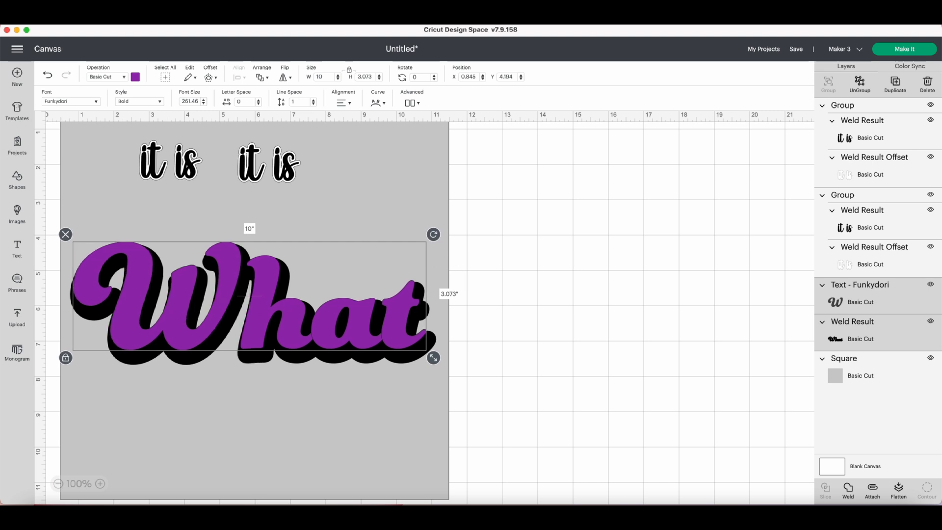
Create a 0.05 in offset with rounded corners around the purple "What" text.
left_click(214, 78)
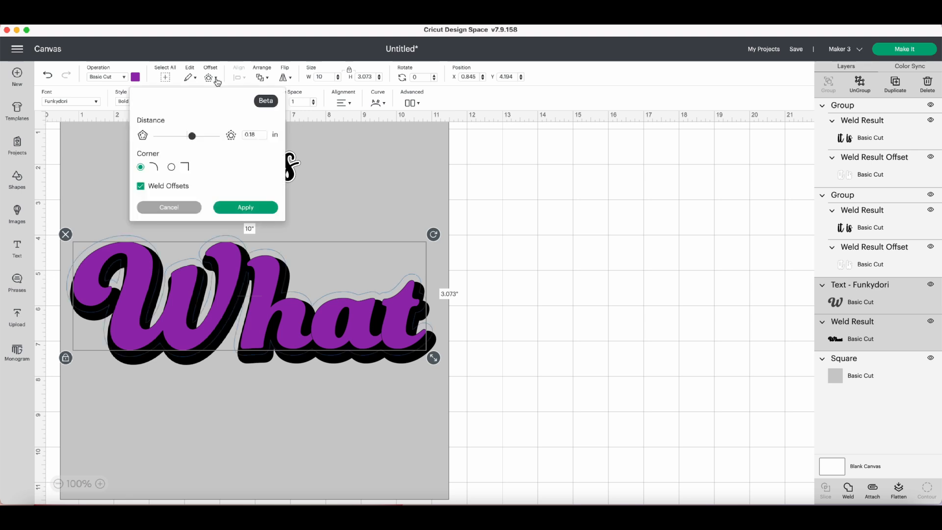
left_click(193, 137)
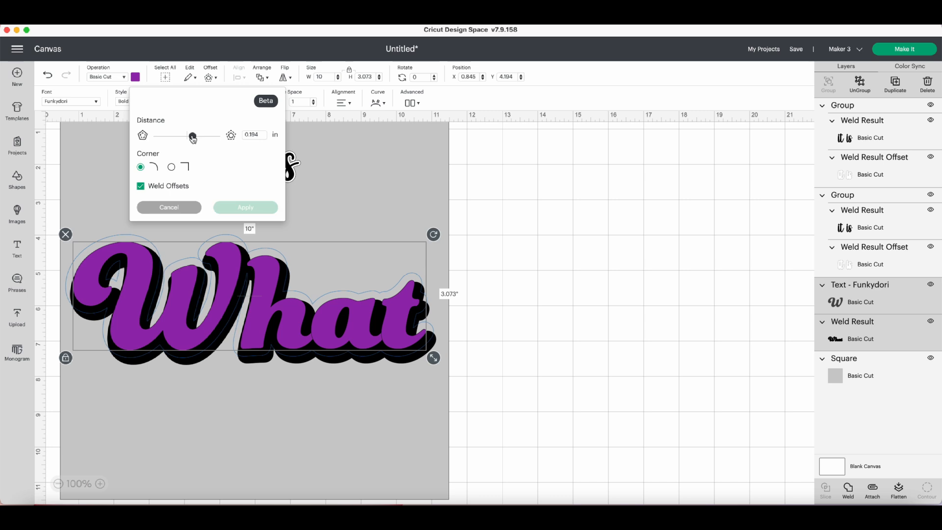
left_click(260, 134)
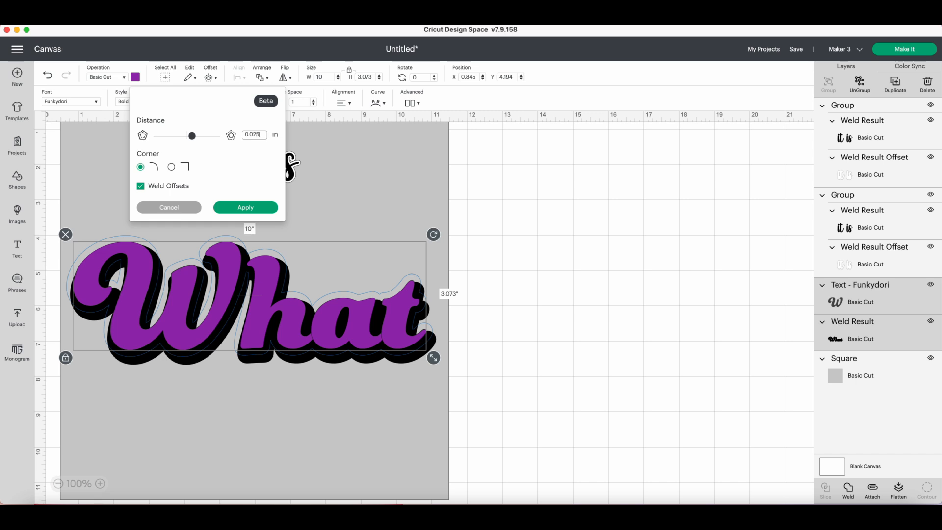
left_click(250, 156)
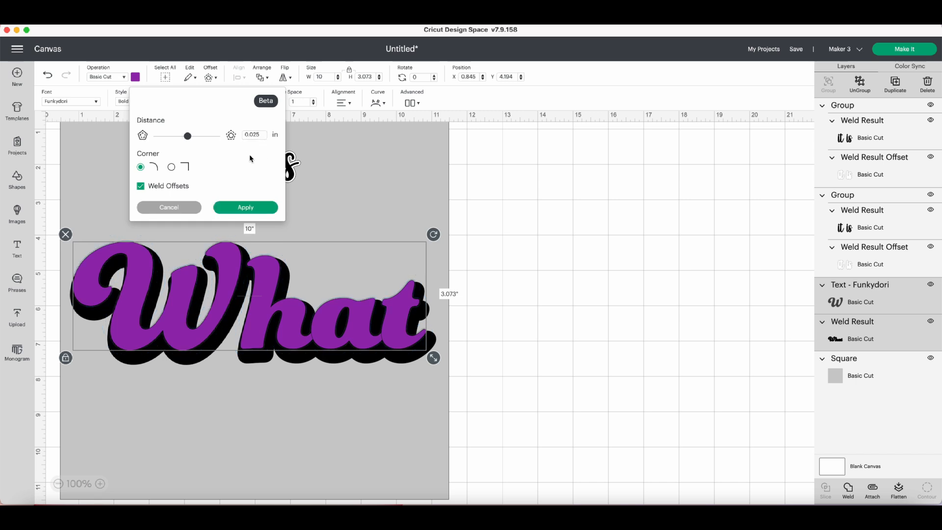
left_click(260, 134)
left_click(223, 170)
left_click(247, 207)
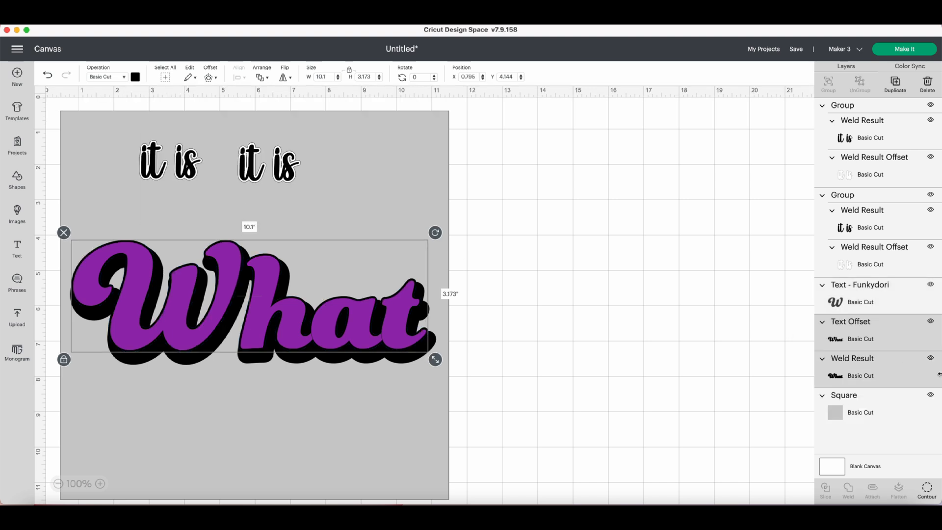
Colour the thin offset around the purple "What" text white.
left_click(858, 371)
left_click(858, 344, "shift")
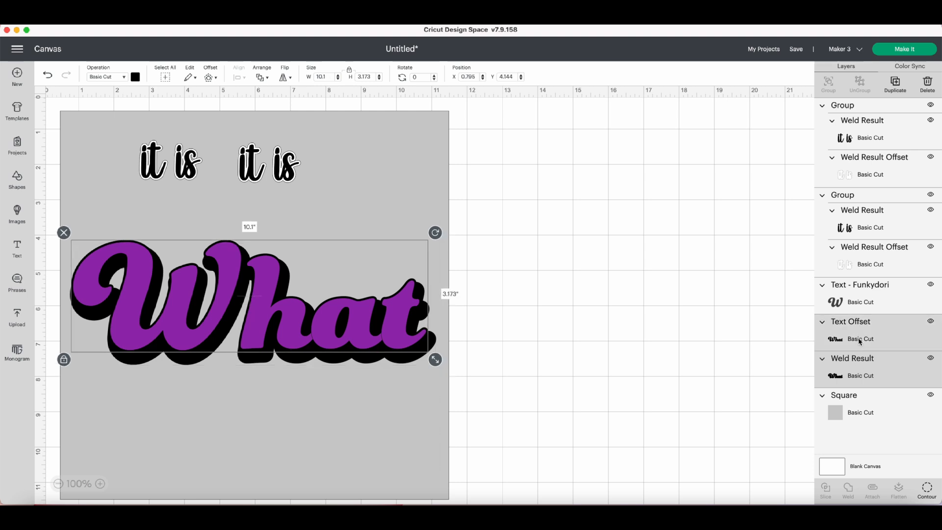
left_click(747, 325)
left_click(860, 328)
left_click(135, 76)
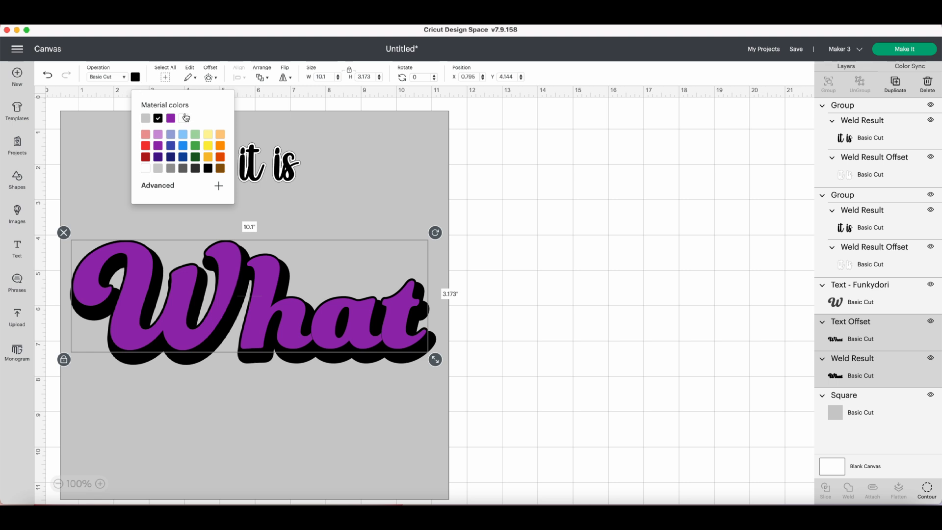
left_click(186, 117)
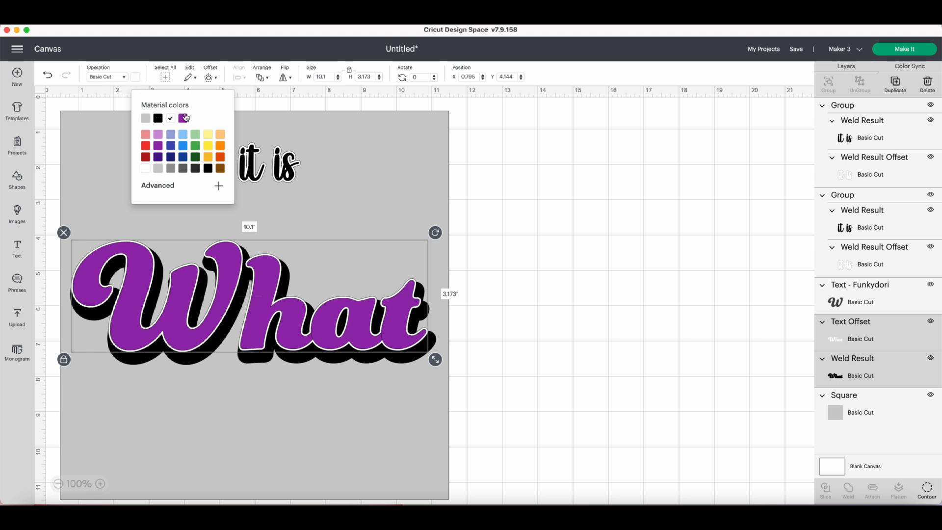
left_click(535, 286)
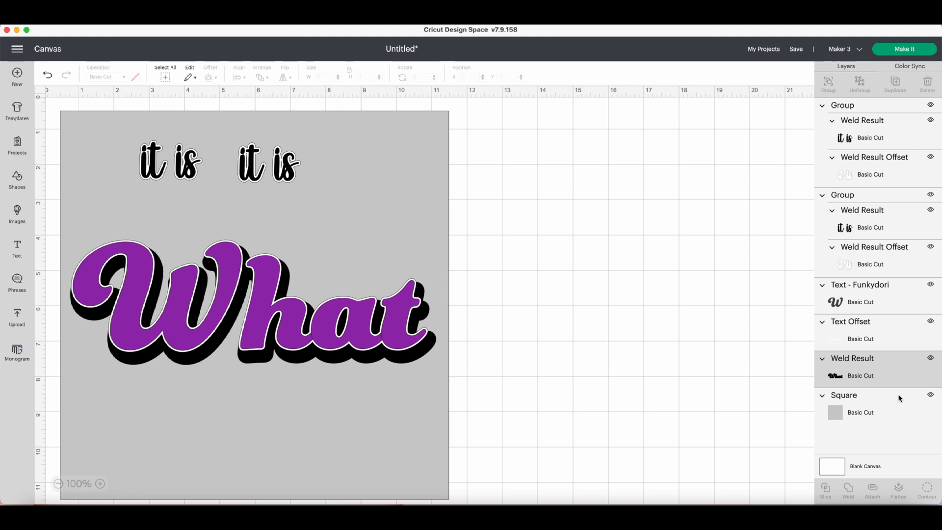
Weld the purple "What" text into a single shape.
left_click(885, 297)
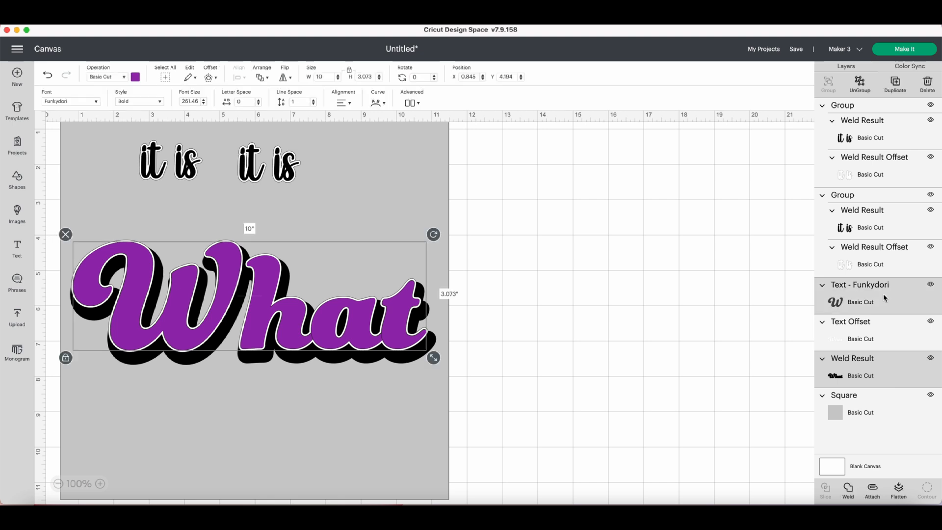
left_click(850, 489)
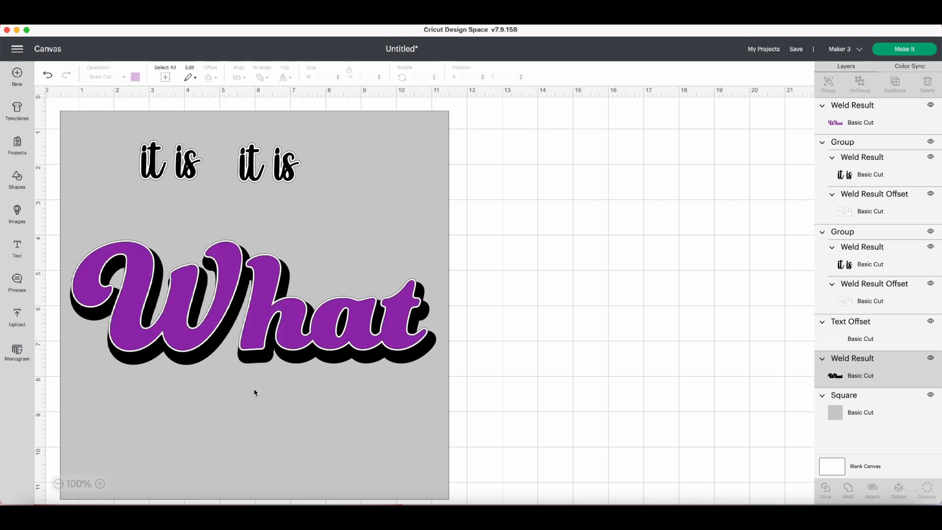
left_click_drag(523, 399, 36, 224)
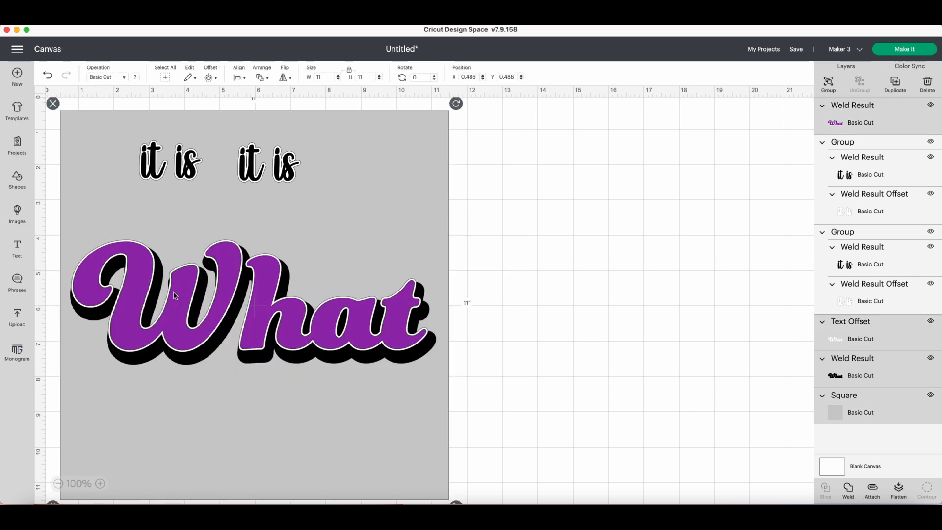
left_click(860, 381)
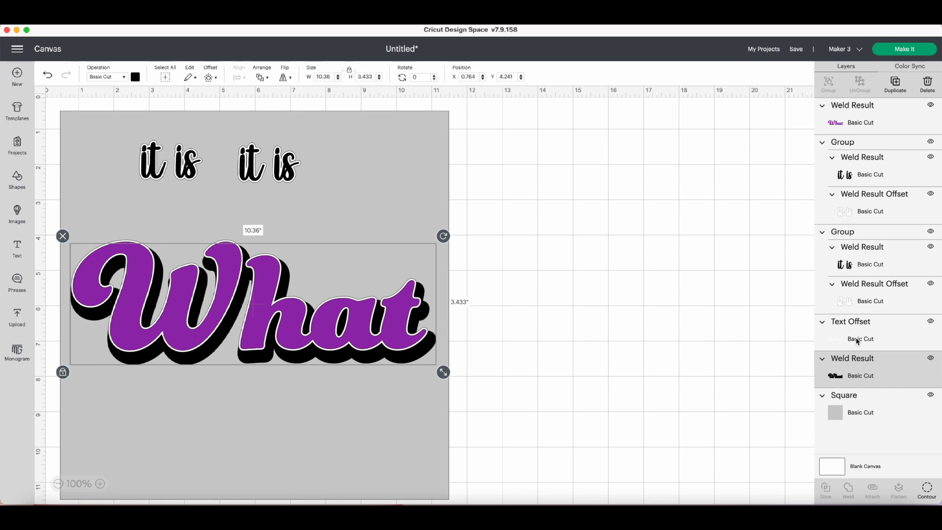
left_click(869, 105)
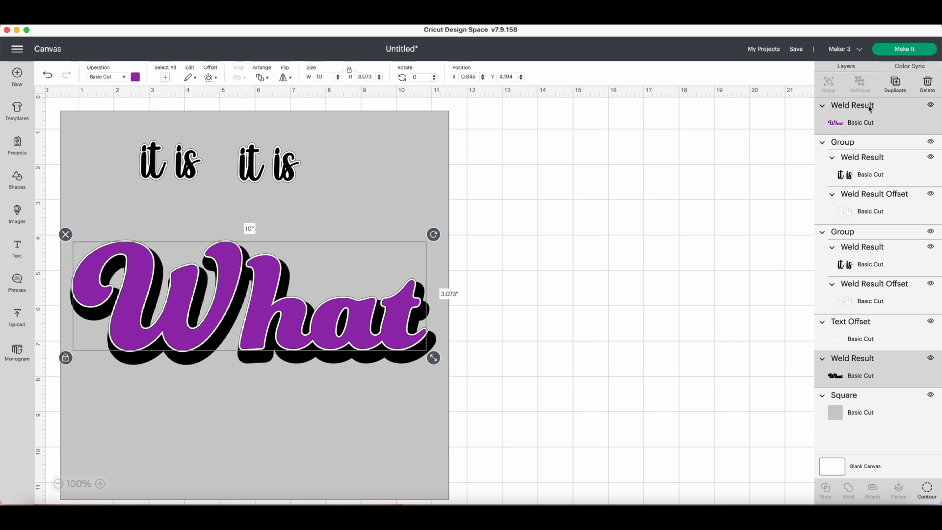
left_click_drag(869, 123, 872, 321)
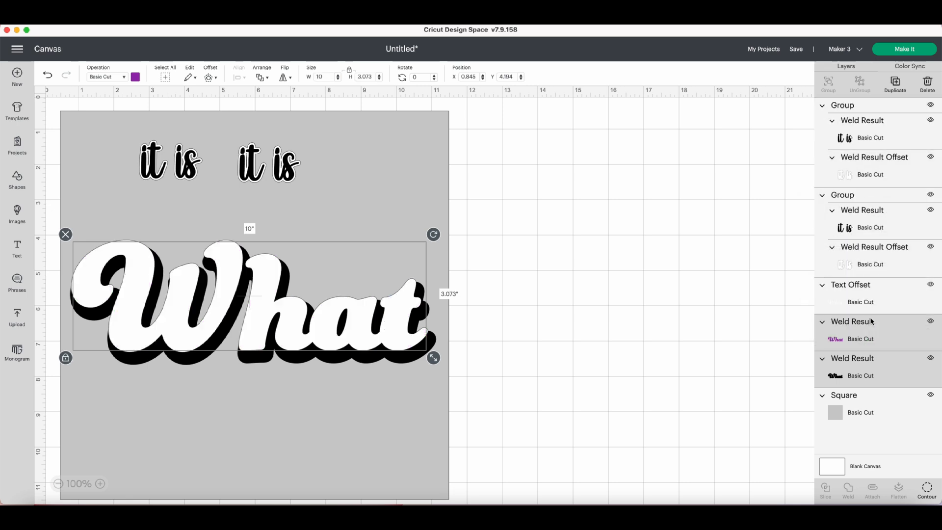
key("super+z")
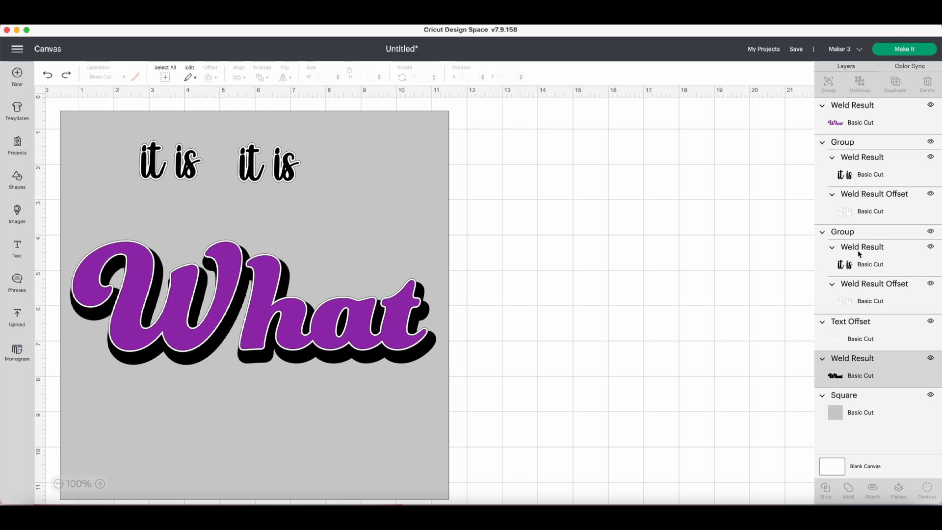
Move the welded purple "What" layer directly above its white offset and group the two.
left_click(841, 125)
left_click_drag(844, 173, 854, 315)
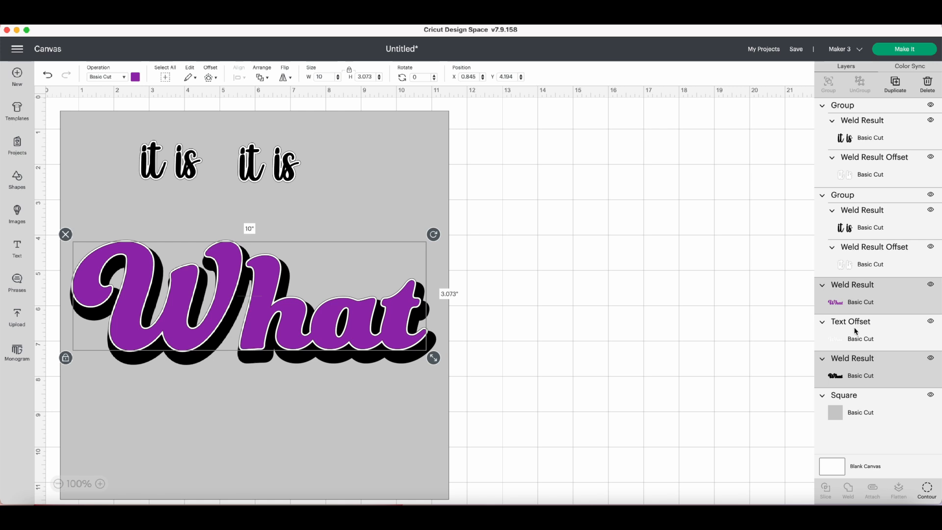
left_click(856, 332, "shift")
right_click(859, 309)
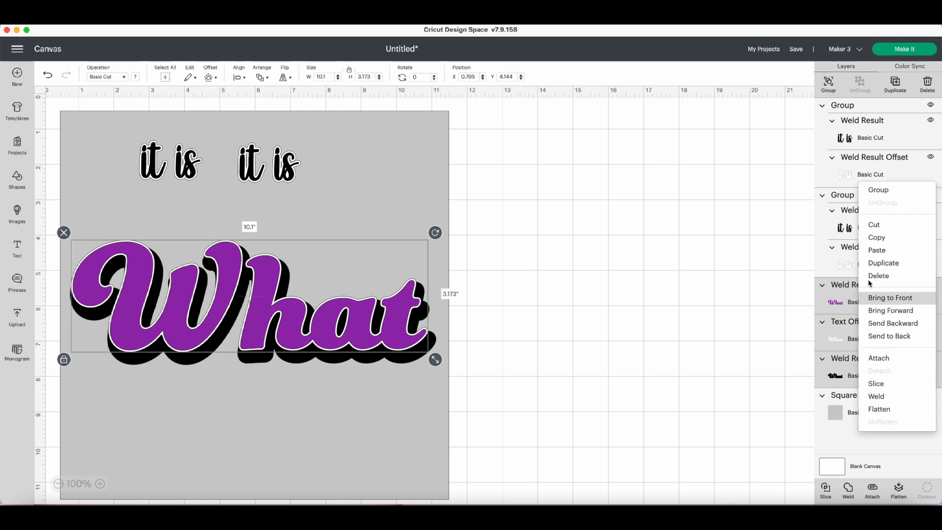
left_click(879, 189)
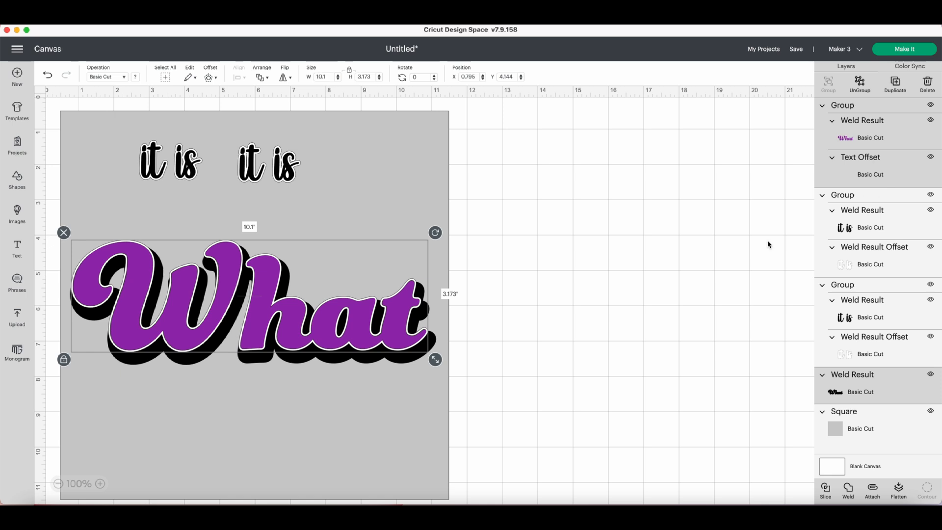
Group the purple and white "What" group together with the black welded shadow shape.
left_click(574, 389)
left_click_drag(575, 405, 42, 216)
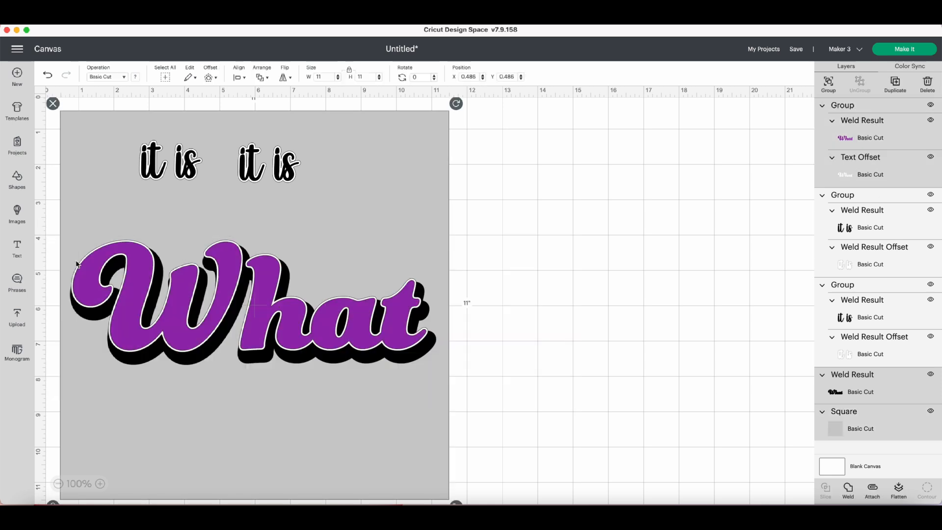
left_click(540, 341)
left_click(414, 329)
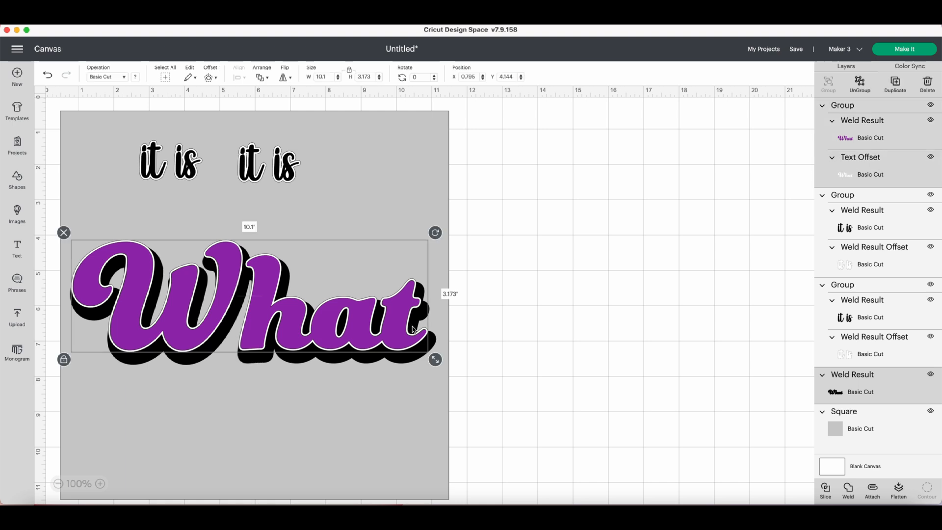
left_click(832, 391)
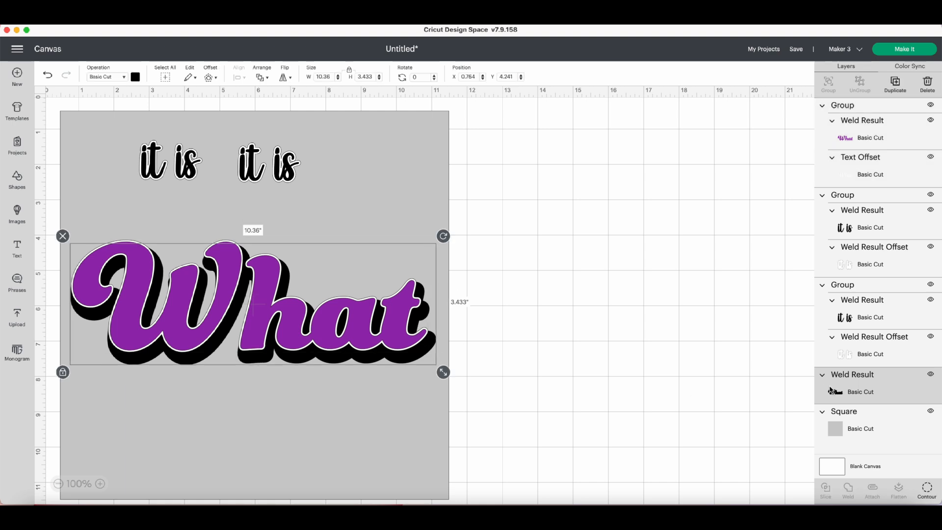
left_click(852, 113)
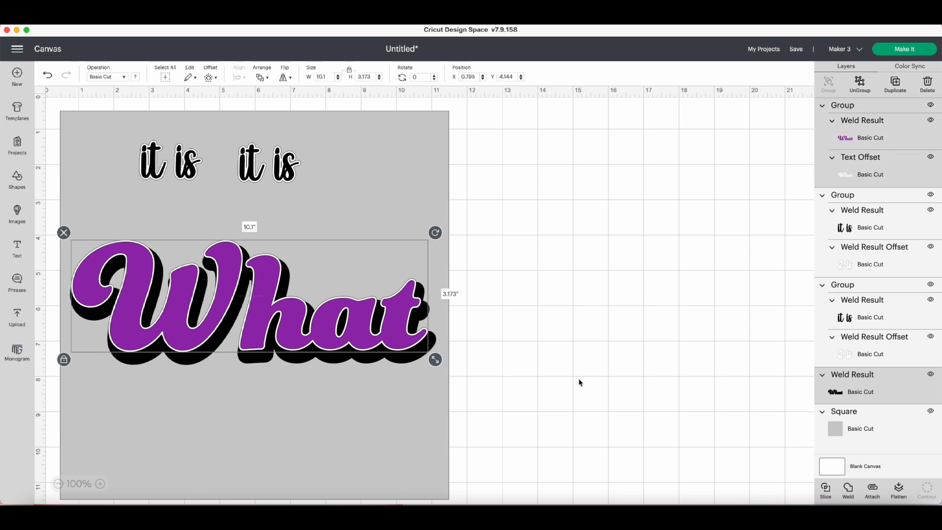
left_click(404, 364, "shift")
right_click(402, 347)
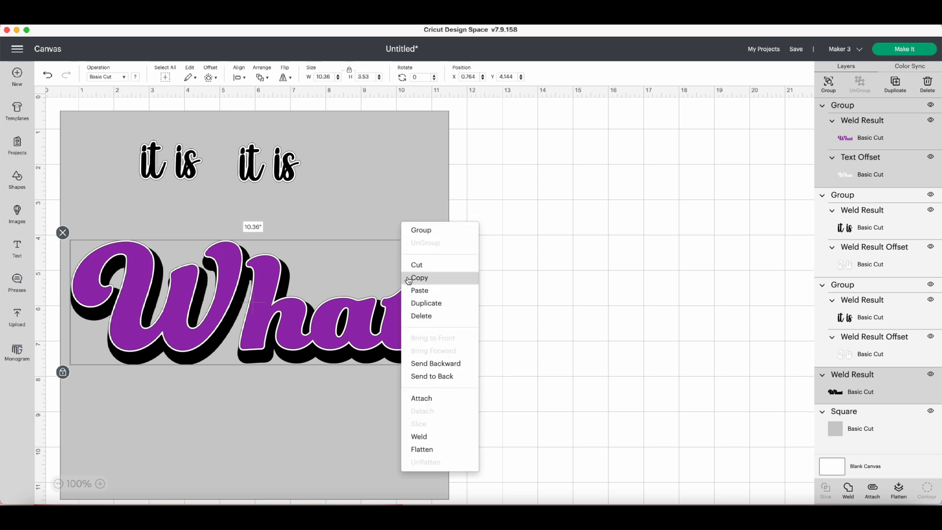
left_click(418, 231)
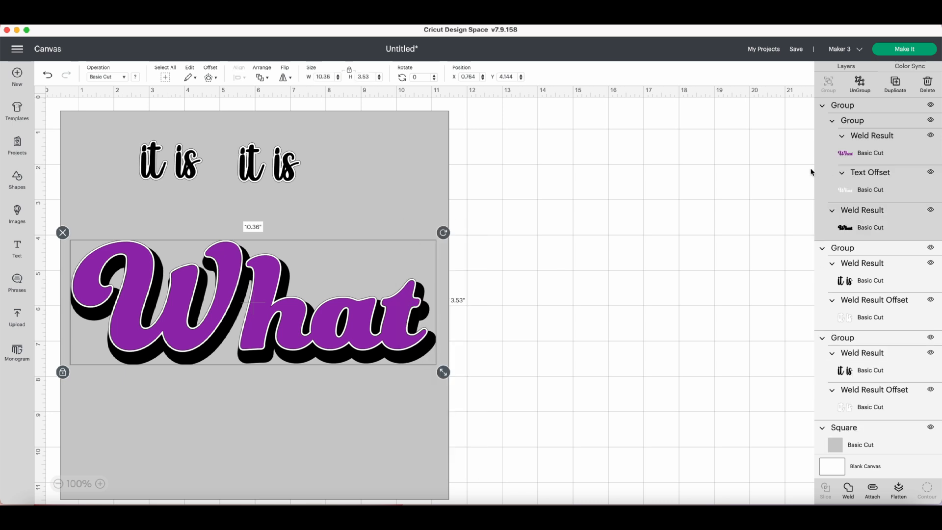
Move both "it is" groups above the "What" group in the layer order.
left_click(845, 343)
left_click_drag(845, 342, 855, 112)
left_click(838, 336)
left_click_drag(838, 336, 870, 113)
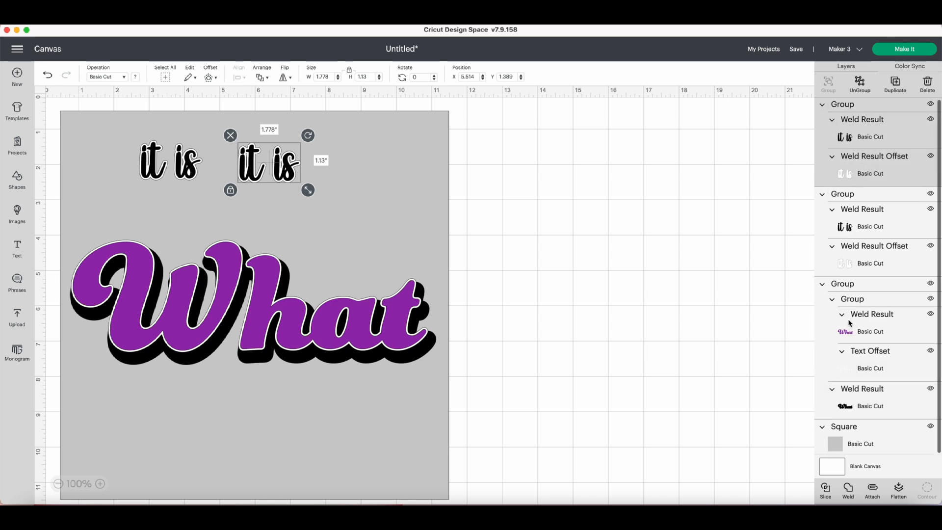
Rotate the "What" group to about 349.55° and place it at about X 0.754, Y 4.191 on the square.
left_click(269, 312)
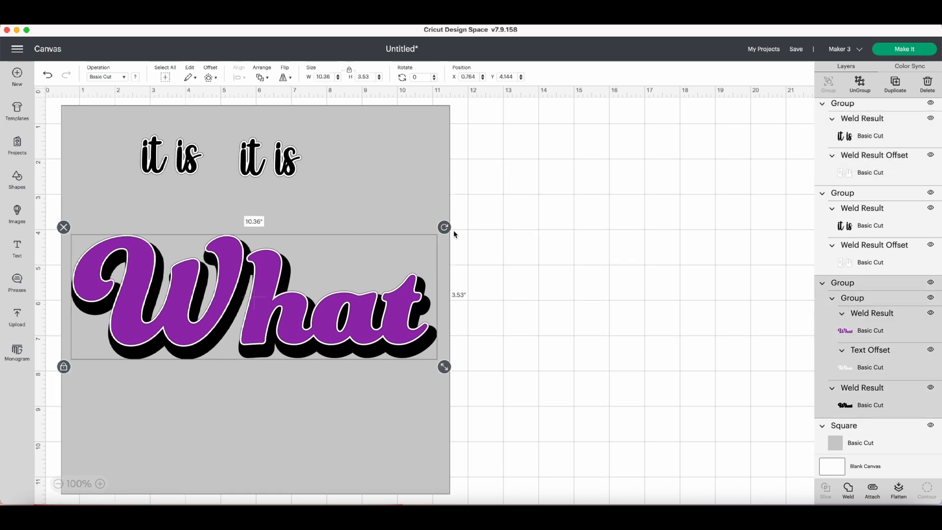
left_click_drag(392, 330, 392, 328)
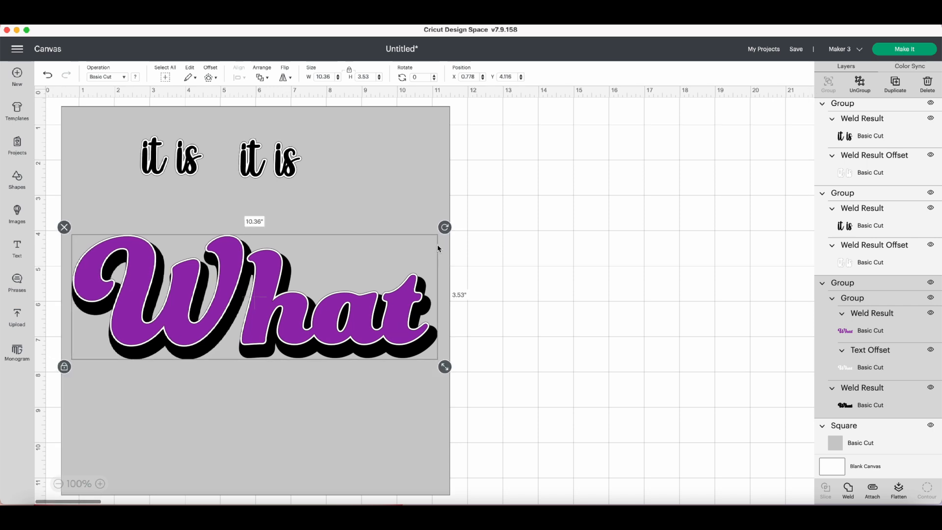
left_click_drag(445, 227, 428, 197)
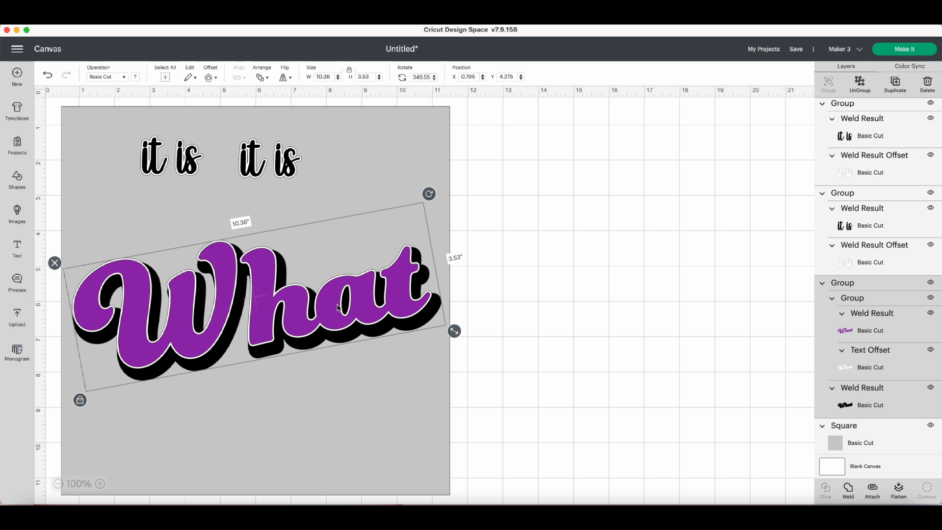
left_click_drag(263, 316, 262, 313)
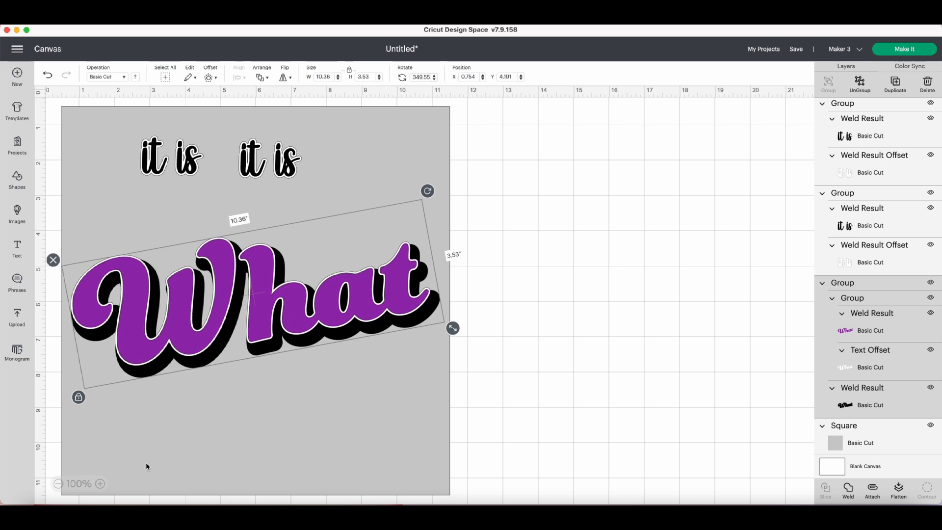
Center all the objects vertically on the square, including both "it is" groups and the "What" group.
scroll(146, 466, "left", 1)
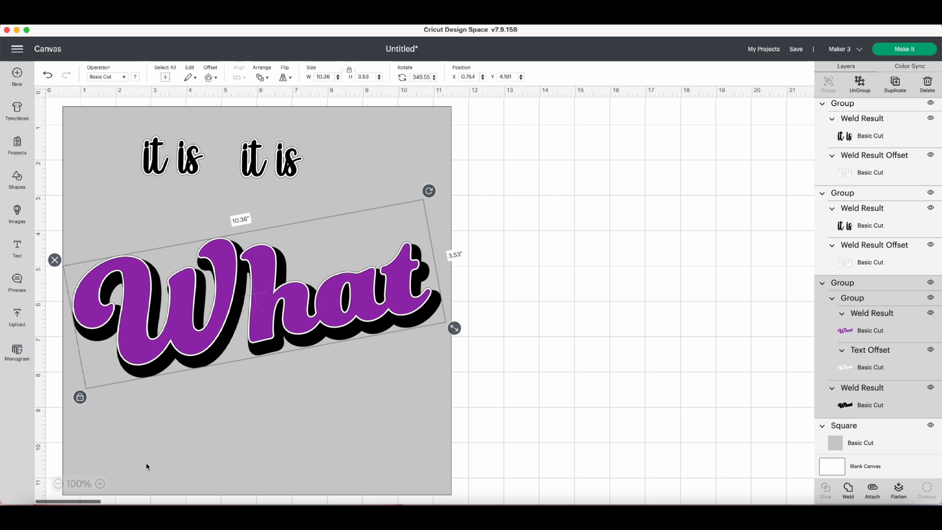
left_click(101, 485)
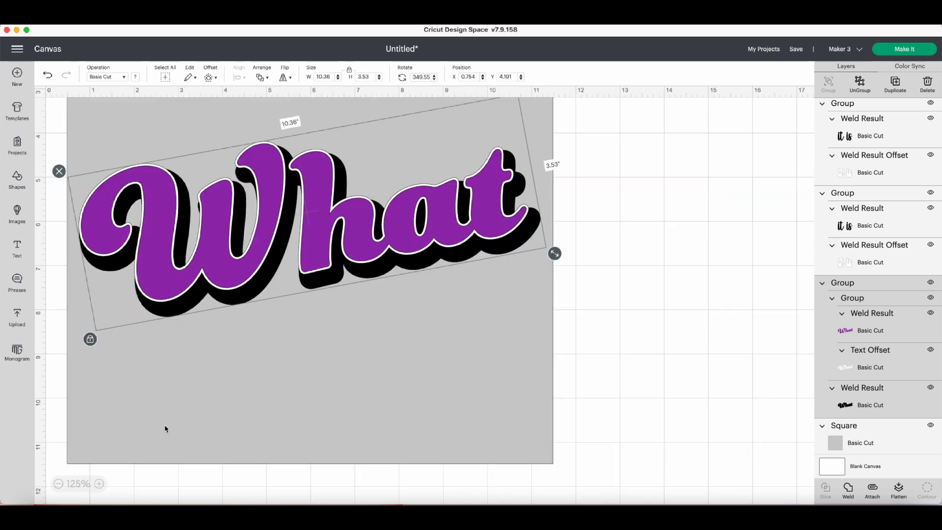
scroll(163, 441, "up", 5)
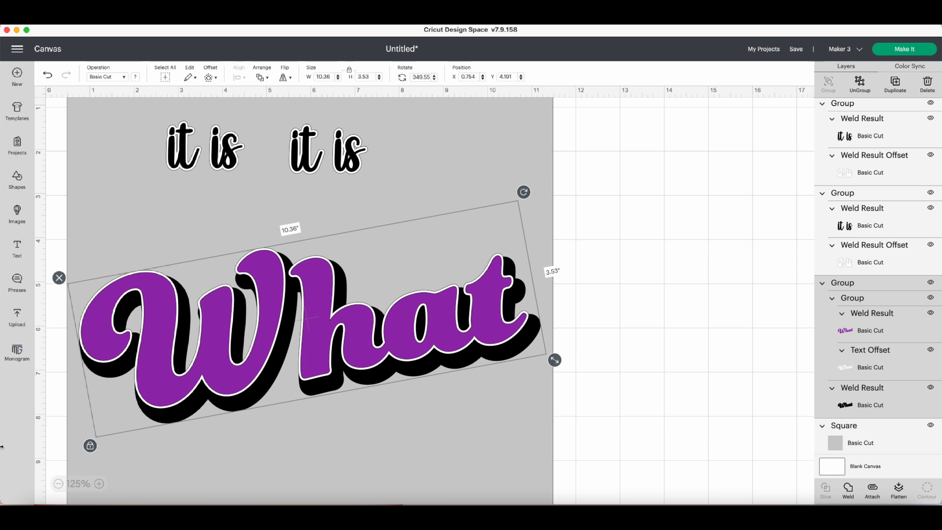
left_click(655, 276)
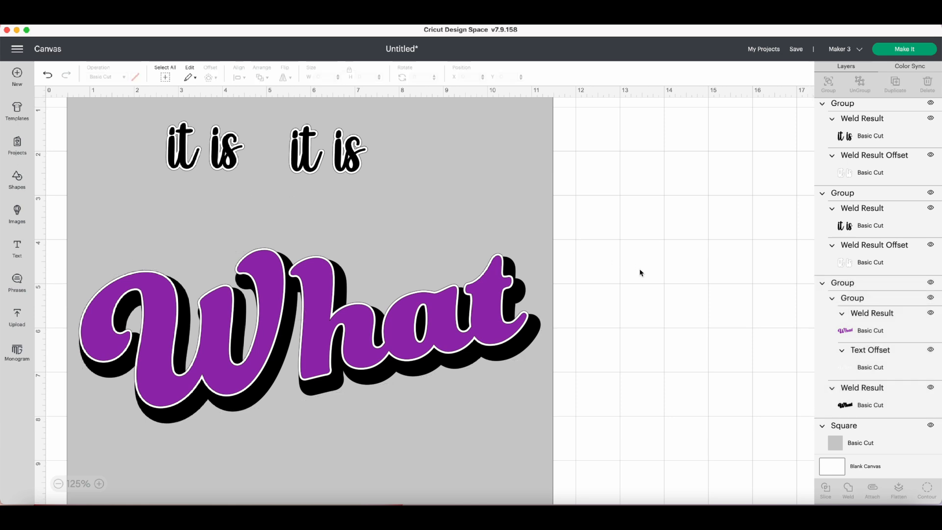
left_click(183, 147)
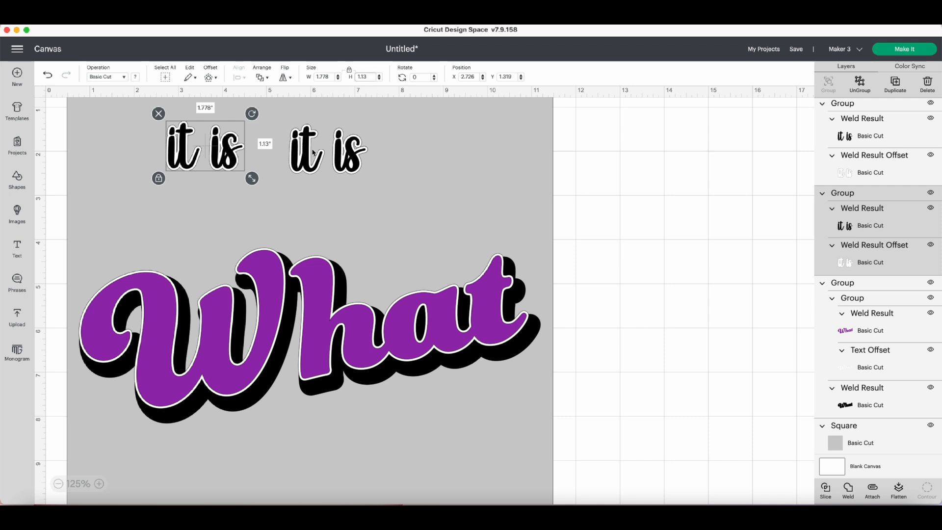
left_click(345, 163)
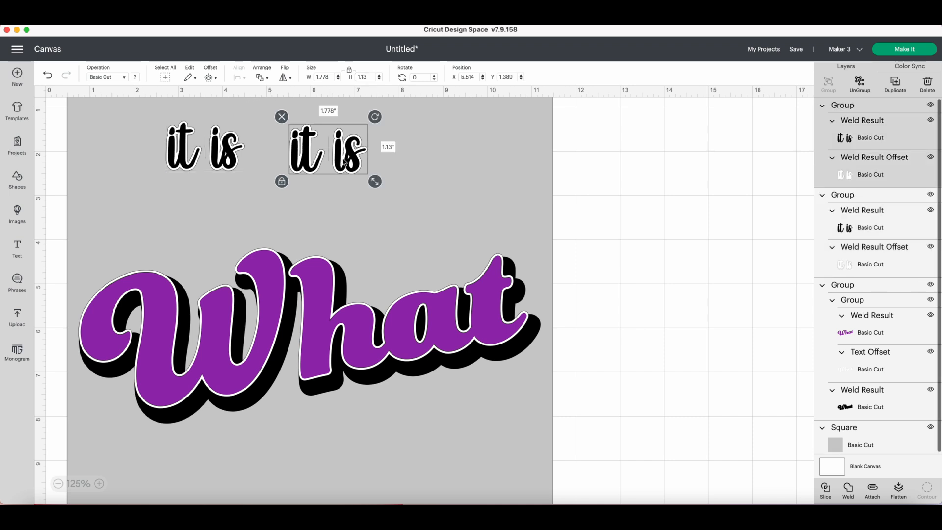
left_click_drag(571, 209, 147, 84)
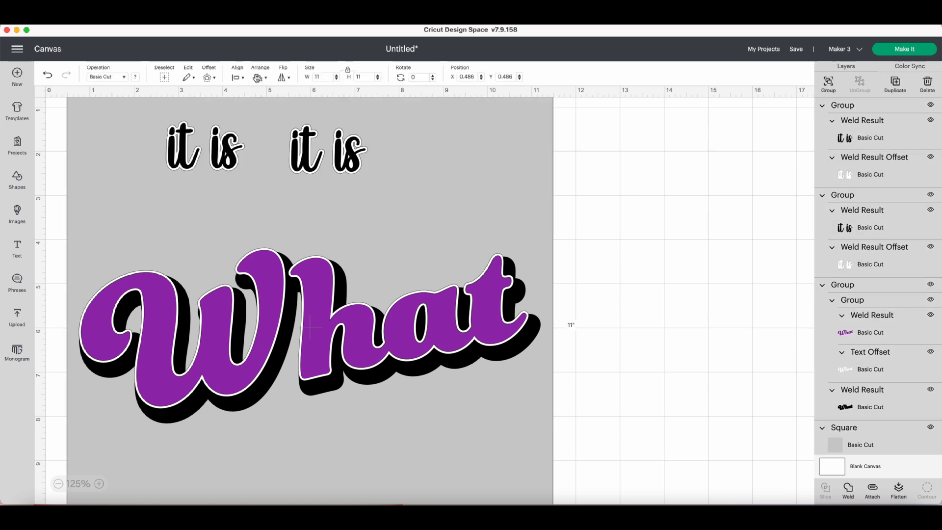
left_click(240, 79)
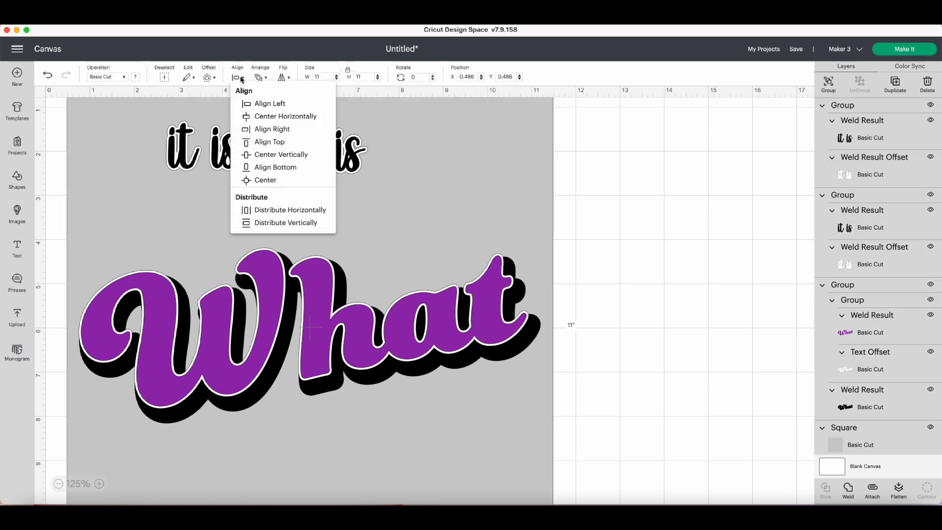
left_click(277, 155)
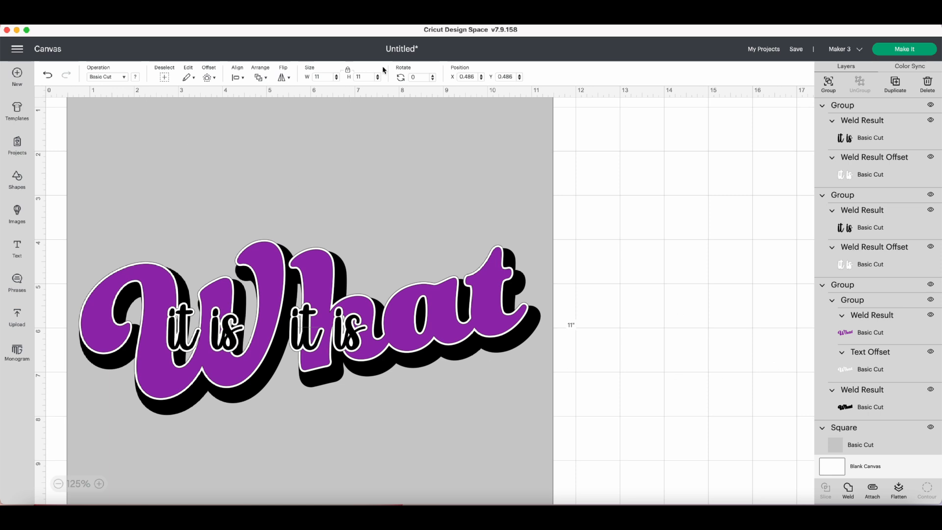
Select both "it is" groups together and set their height to 1.25 inches.
left_click(878, 265)
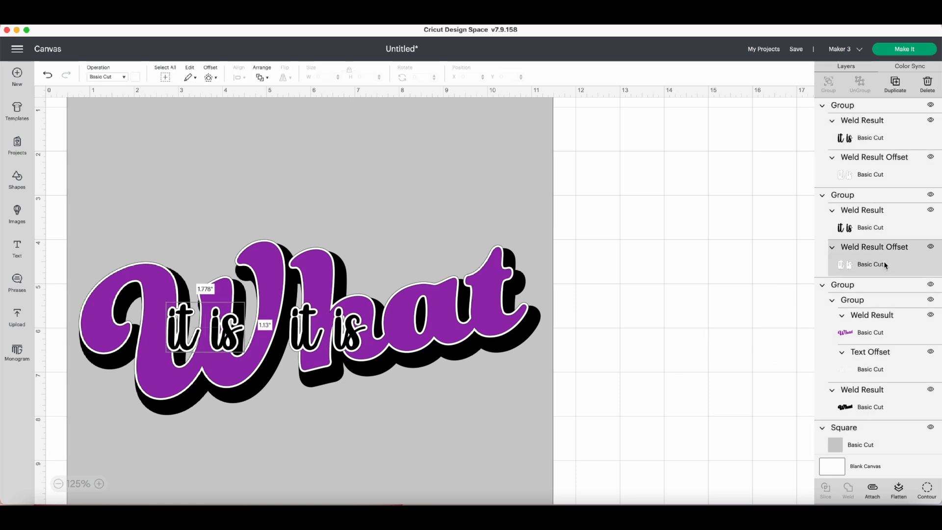
left_click(863, 197)
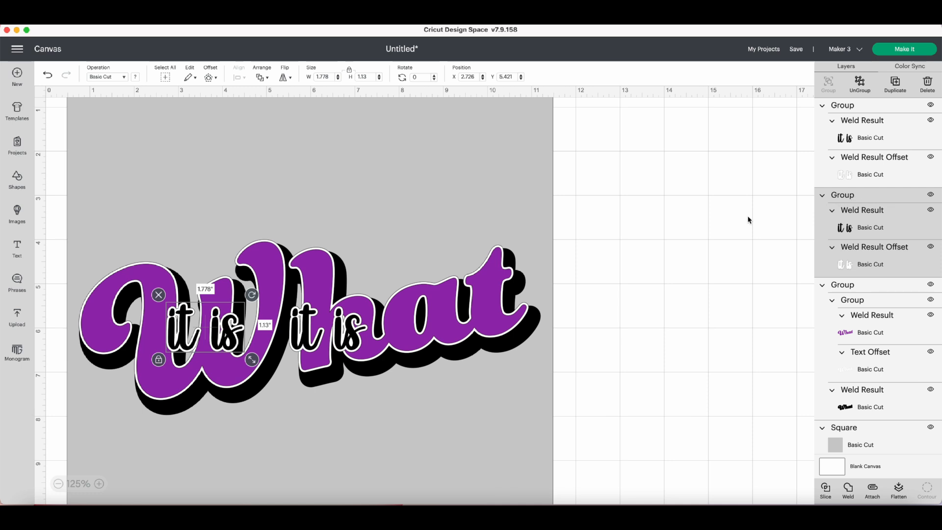
left_click(353, 330)
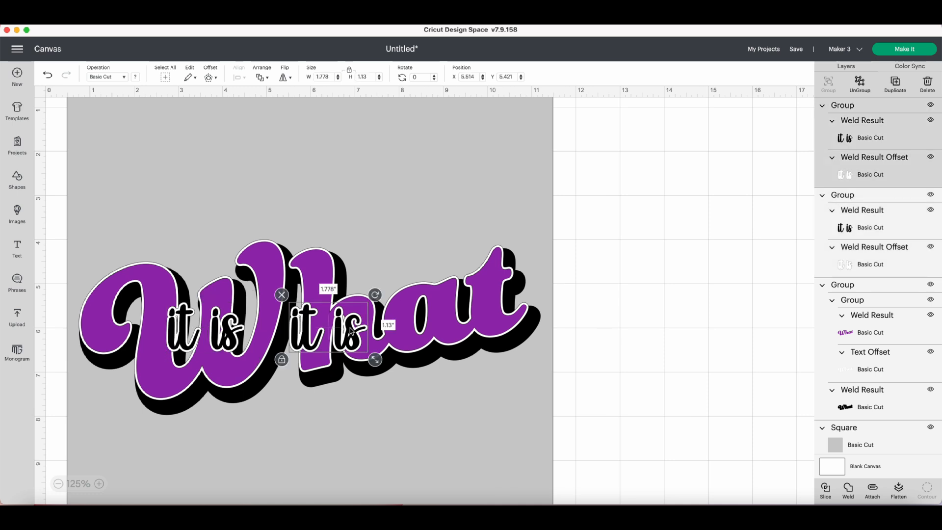
left_click(235, 341)
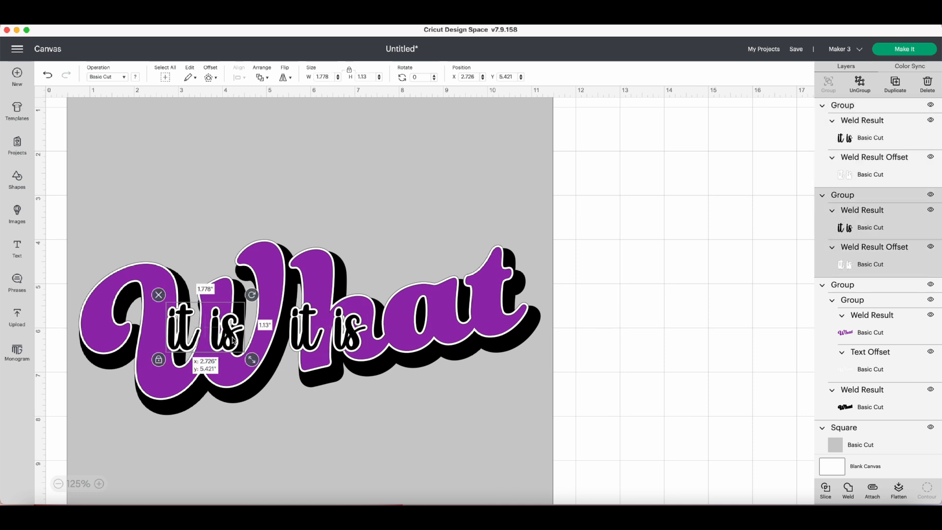
left_click(312, 343, "shift")
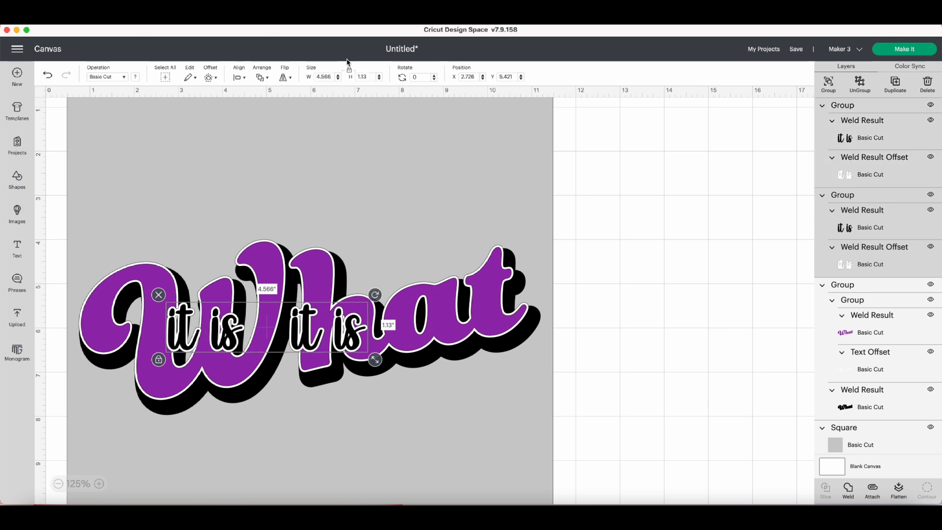
left_click(363, 77)
type("1.25")
key("Return")
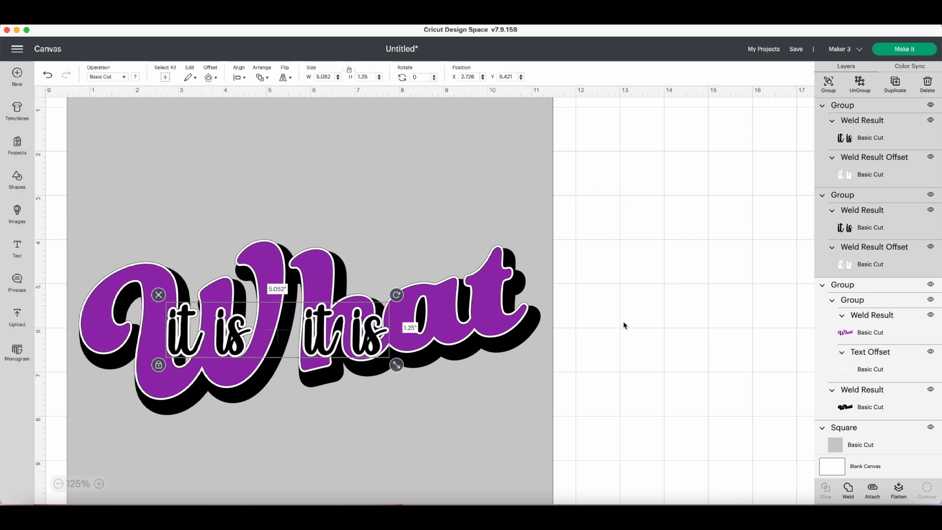
Place one "it is" group above the "a" of "What" and the other below the "t" at about X 8.949, Y 6.005.
left_click(577, 332)
left_click(320, 347)
left_click_drag(320, 348, 458, 373)
left_click_drag(227, 346, 416, 283)
left_click_drag(459, 234, 448, 227)
mouse_move(415, 271)
left_mouse_down()
mouse_move(453, 259)
mouse_move(432, 267)
left_mouse_up()
mouse_move(458, 371)
left_mouse_down()
mouse_move(434, 389)
mouse_move(379, 394)
mouse_move(468, 369)
mouse_move(461, 371)
left_mouse_up()
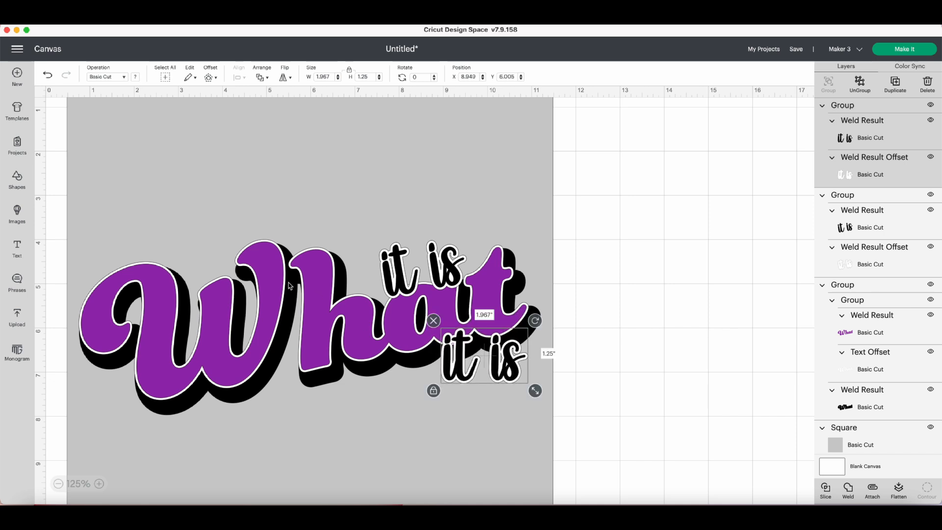
left_click_drag(393, 276, 393, 276)
left_click(682, 276)
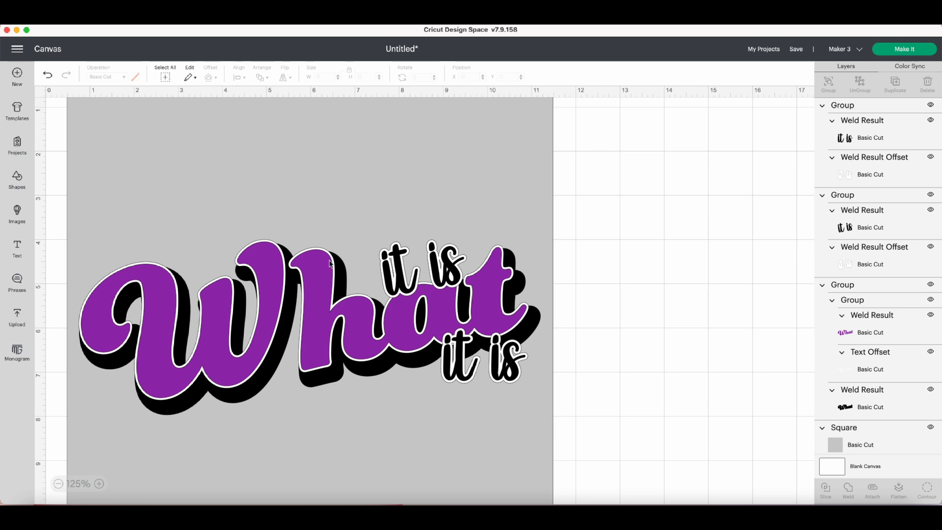
Rotate the upper "it is" group to about 344.64° at about X 7.524, Y 3.952.
left_click_drag(455, 272, 453, 269)
left_click_drag(470, 219, 467, 217)
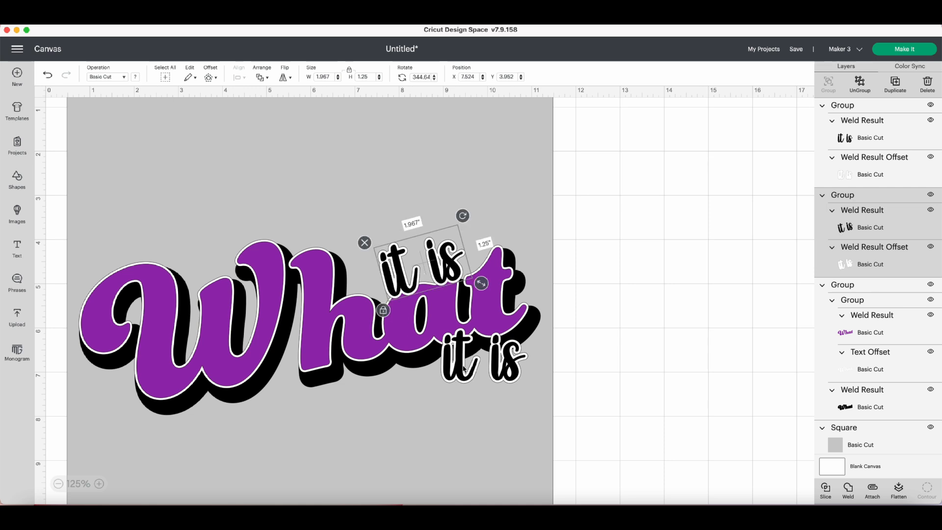
mouse_move(458, 375)
left_mouse_down()
mouse_move(450, 369)
mouse_move(457, 375)
left_mouse_up()
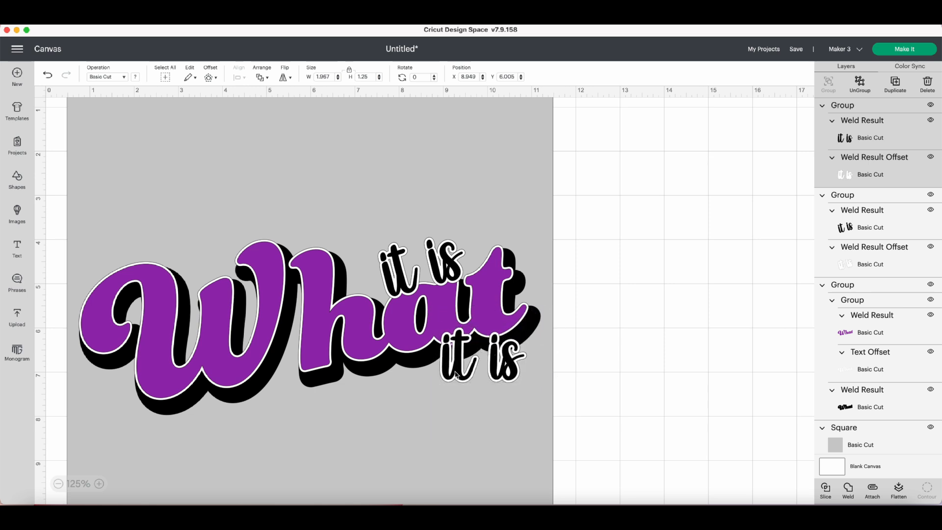
left_click(651, 296)
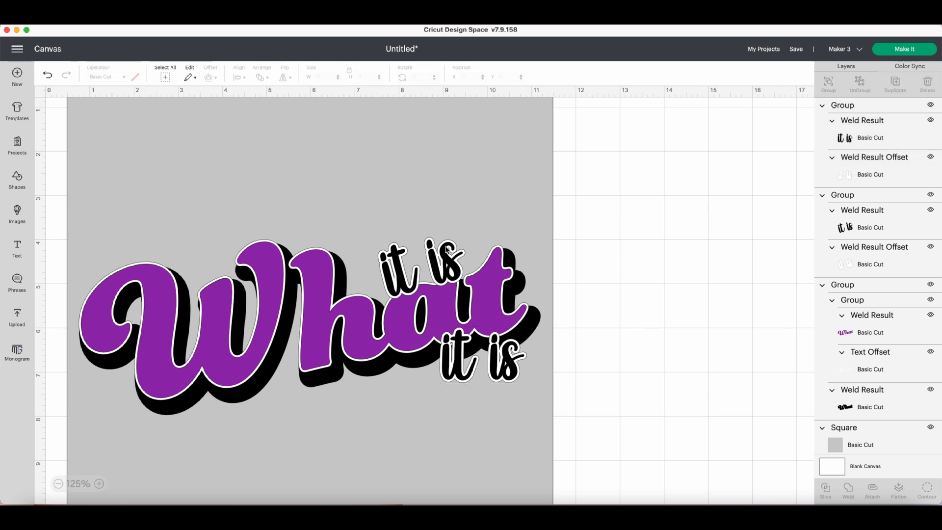
Straighten the upper "it is" group to about 0.32° and shift it to about X 7.378, Y 3.779.
scroll(446, 251, "right", 1)
left_click(450, 267)
scroll(451, 268, "down", 1)
left_click_drag(458, 220, 466, 227)
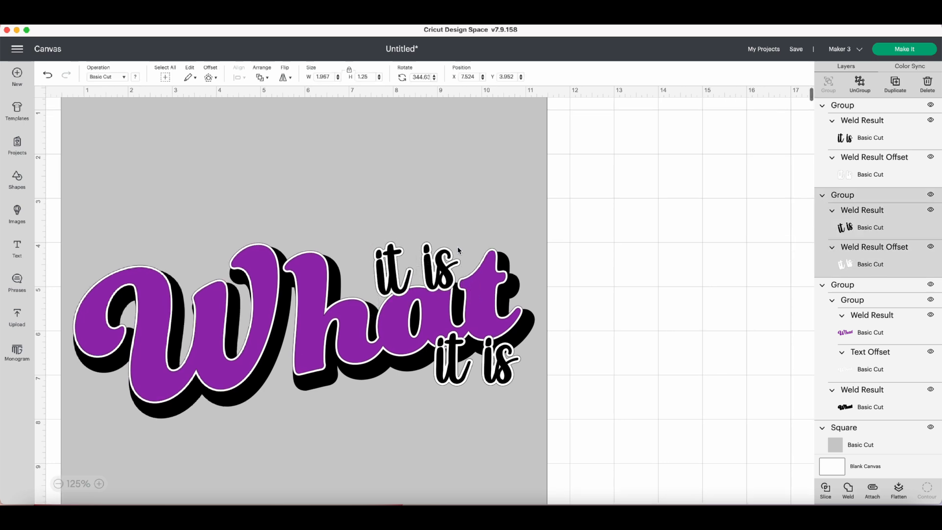
mouse_move(442, 265)
left_mouse_down()
mouse_move(450, 269)
mouse_move(430, 272)
mouse_move(454, 255)
mouse_move(428, 262)
mouse_move(435, 257)
left_mouse_up()
left_click_drag(455, 217, 460, 226)
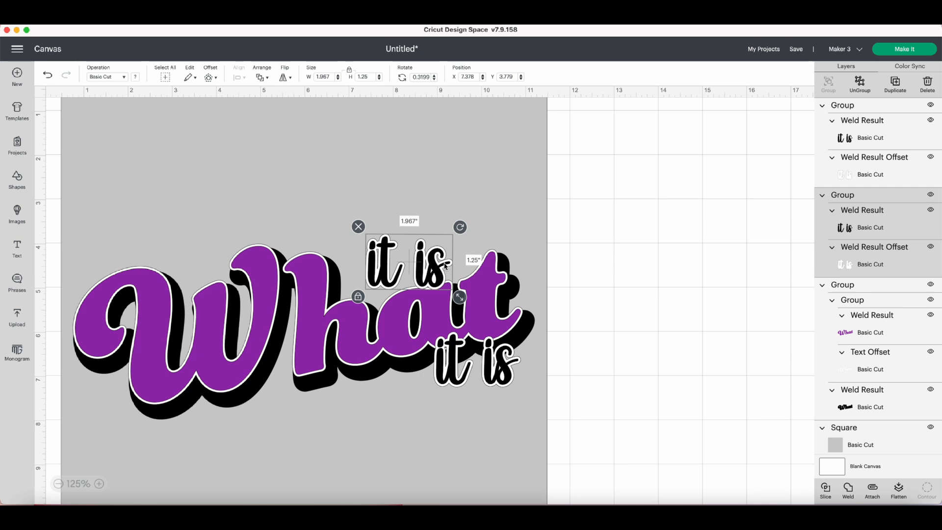
Set the height of the upper "it is" group to 1.15 inches.
left_click(369, 77)
type("1.15")
key("Return")
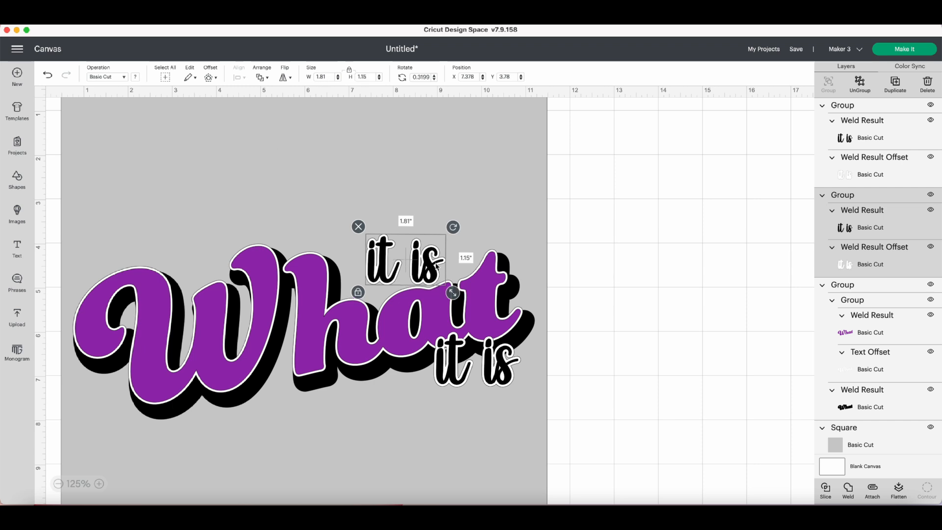
Rotate the upper "it is" group to about 356.46° and nestle it above the "a", between the "h" and "t".
mouse_move(428, 265)
left_mouse_down()
mouse_move(462, 269)
mouse_move(442, 273)
left_mouse_up()
left_click_drag(466, 237, 465, 234)
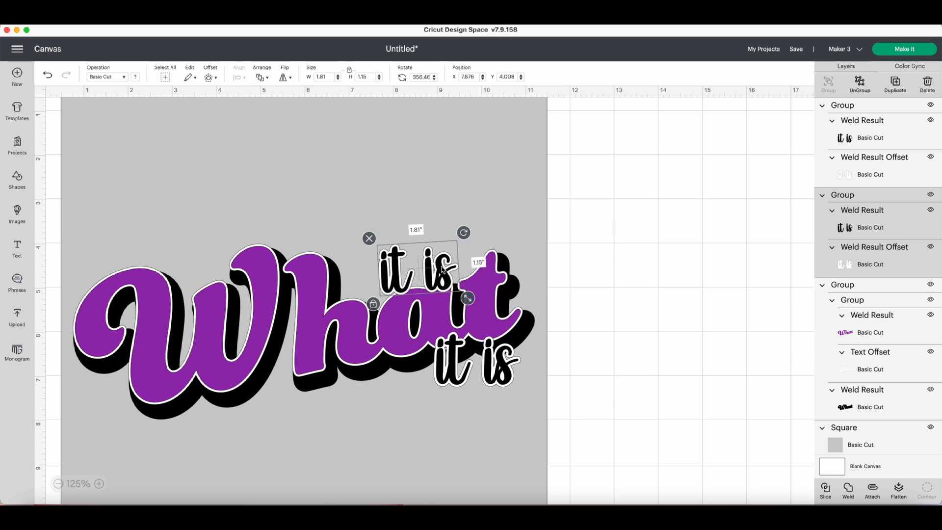
left_click_drag(444, 267, 440, 282)
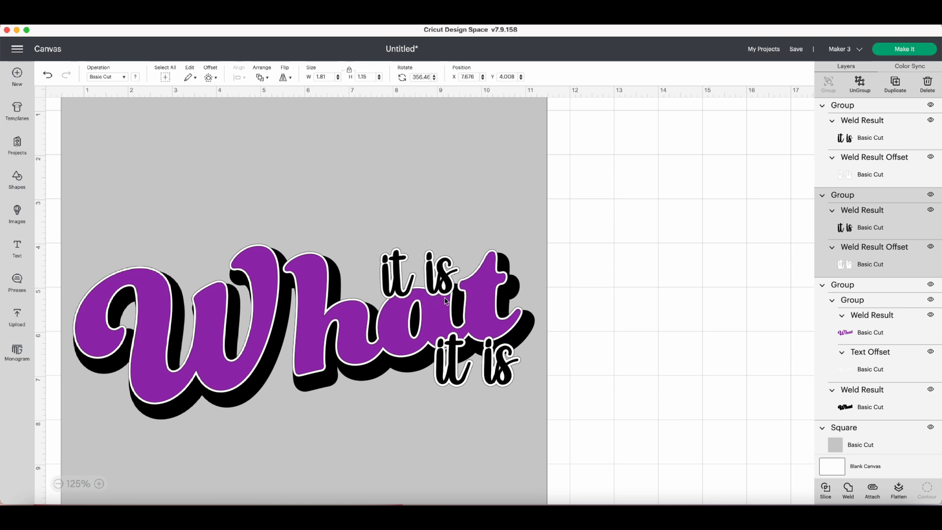
Set the lower "it is" group's height to 1.15 inches and shift it so it overlaps the bottom of the "t".
left_click(502, 367)
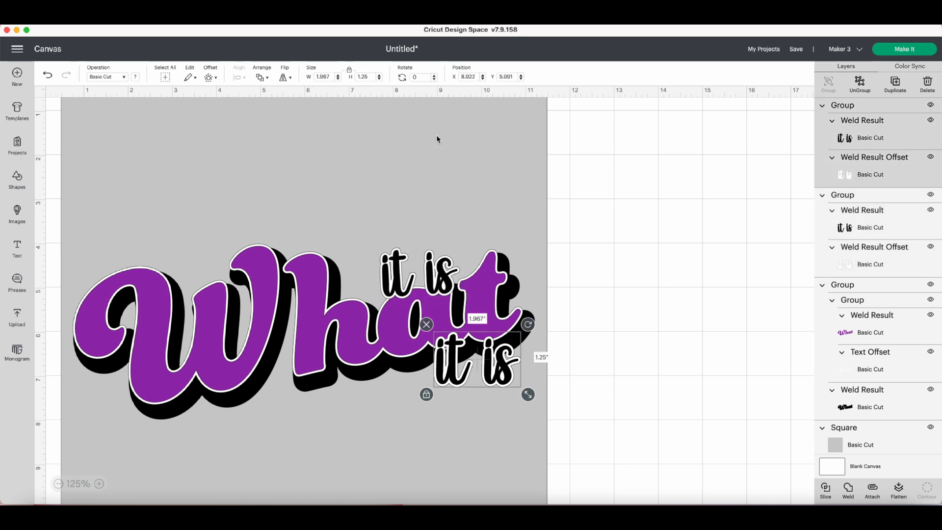
left_click(374, 76)
type("1")
key("Return")
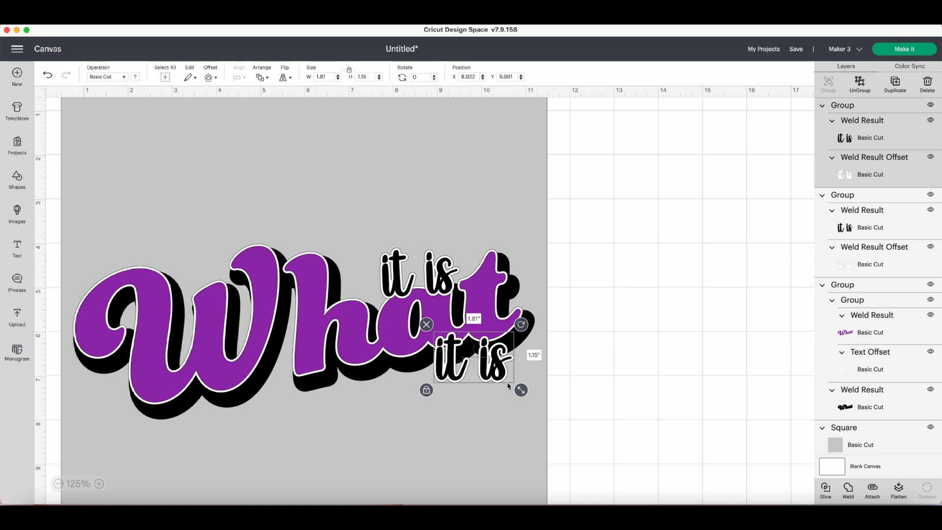
left_click_drag(501, 374, 519, 372)
left_click(360, 255)
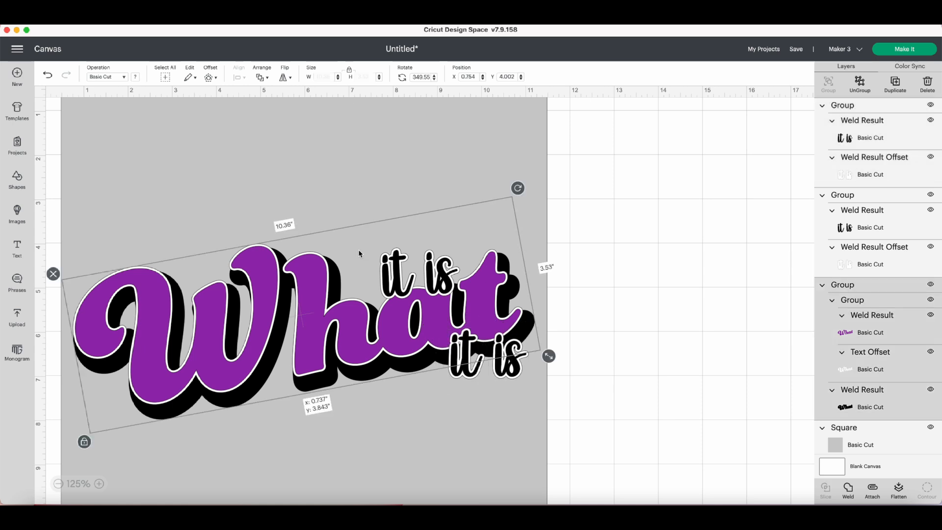
left_click(690, 341)
Select the whole design, including the square, and inspect the text arrangement up close.
left_click_drag(664, 445, 221, 278)
scroll(369, 262, "left", 1)
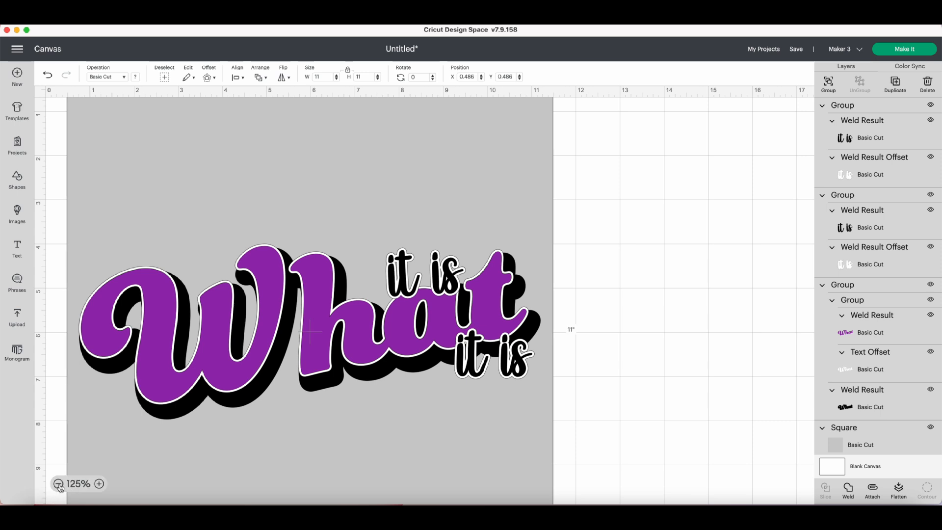
left_click(99, 485)
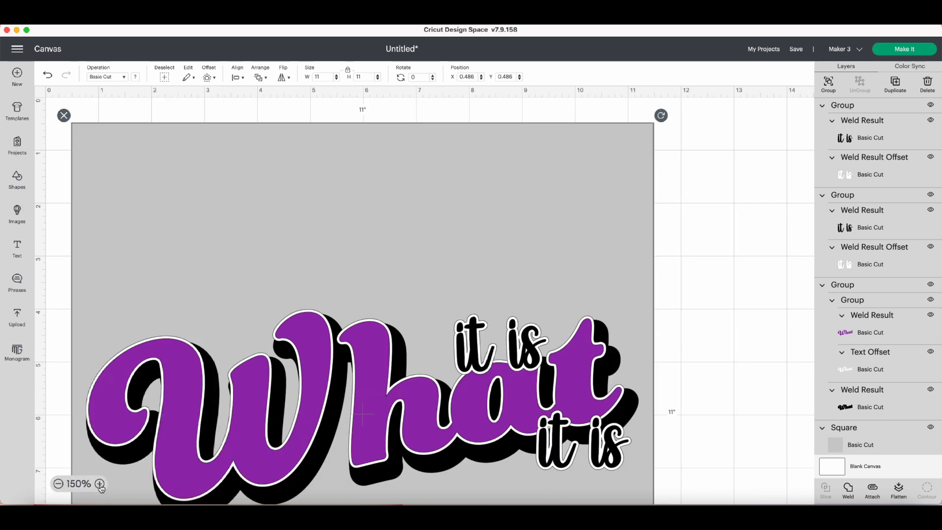
scroll(183, 446, "down", 3)
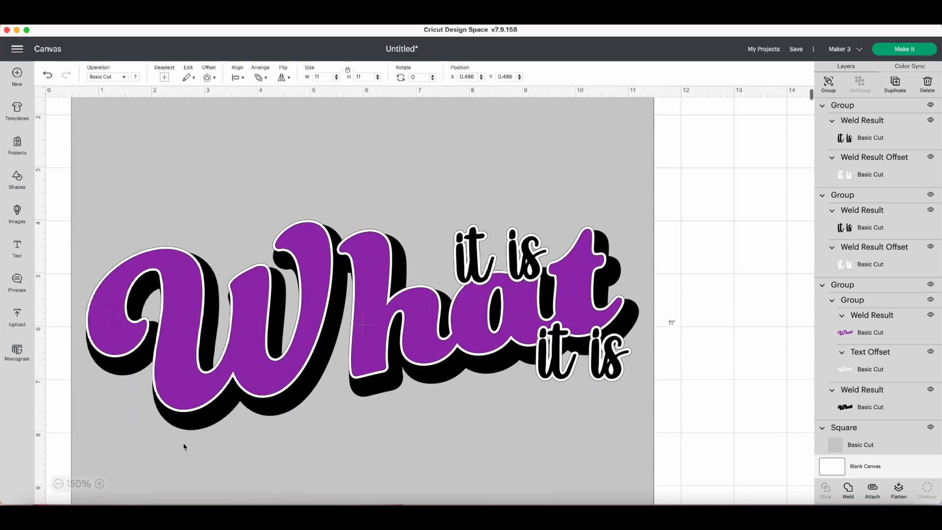